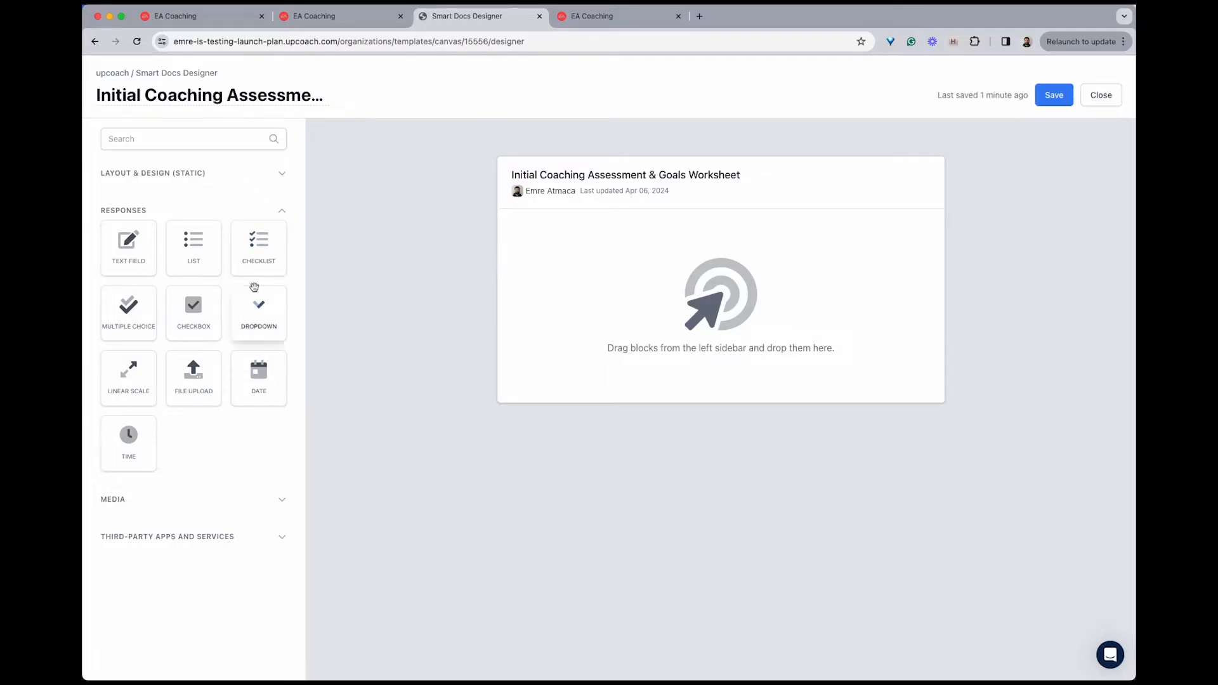
Add a text field block titled "Please describe in your own words what you hope to achieve through this coaching program"
drag(140, 249, 569, 253)
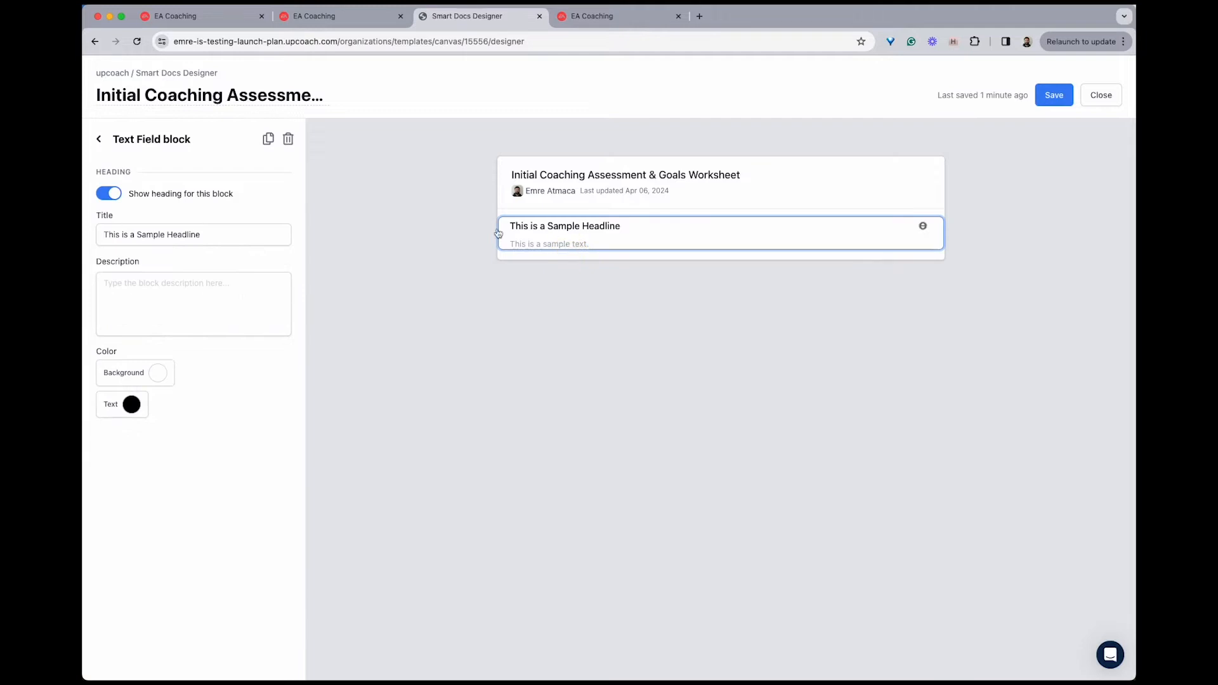
triple_click(198, 236)
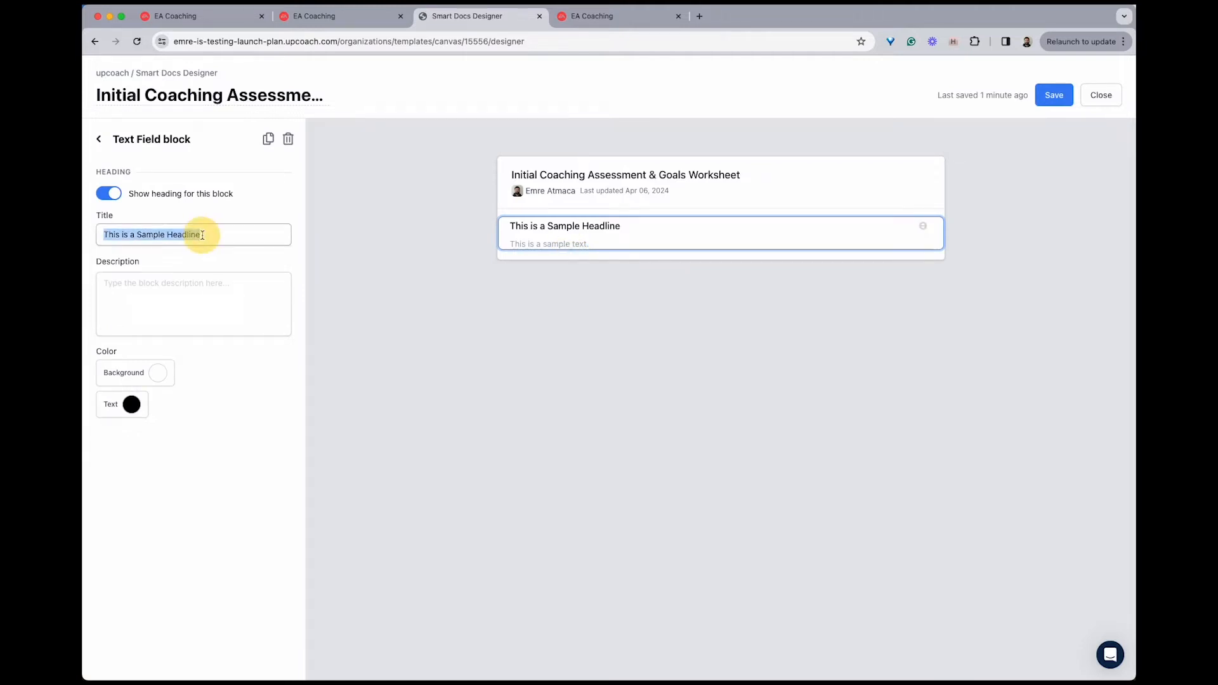
text(Please describe in your own words what you hope to achieve through this coaching program)
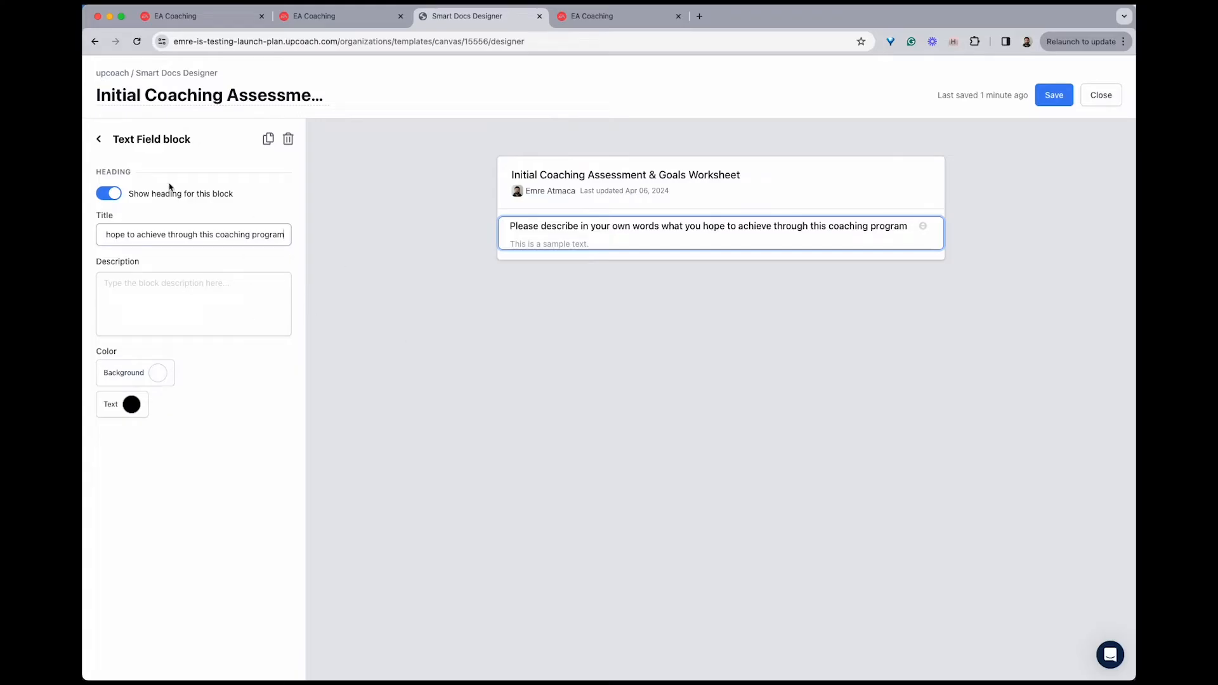
click(100, 140)
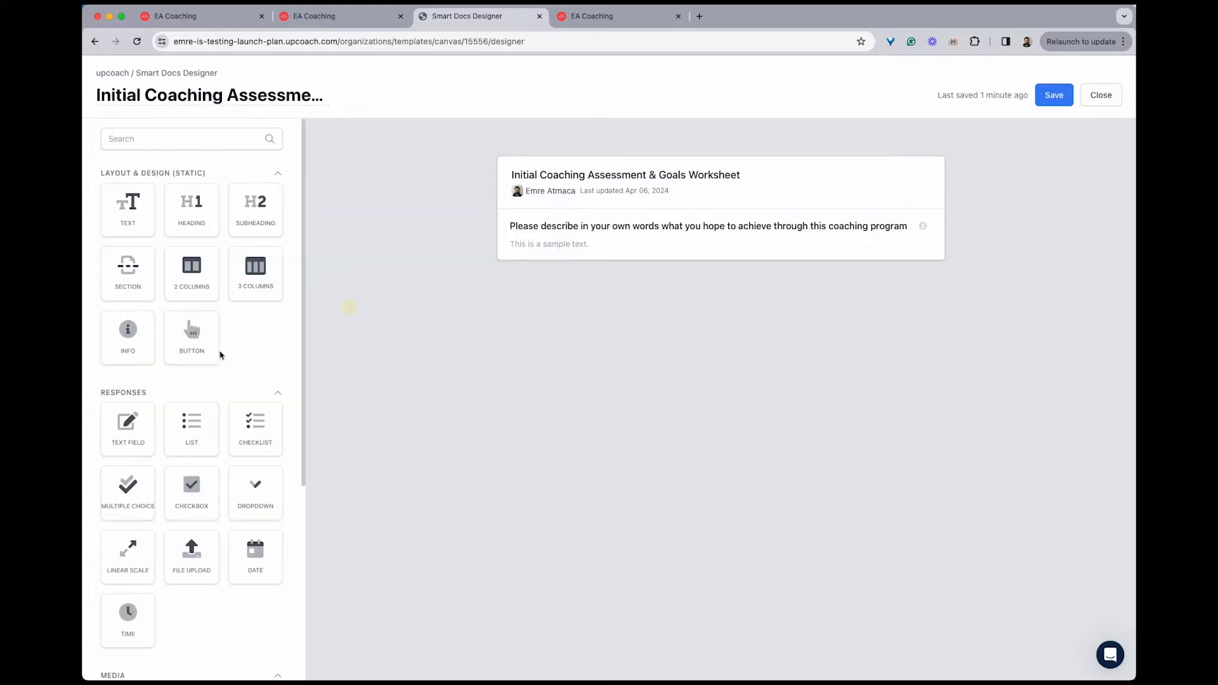
Add a checkbox block titled "Which areas are you looking to focus on in your coaching sessions? (Select all that apply)" below the text field
scroll(191, 393, down, 3)
drag(191, 490, 646, 262)
triple_click(214, 231)
text(Which areas are you looking to focus on in your coaching sessions? (Select all that apply))
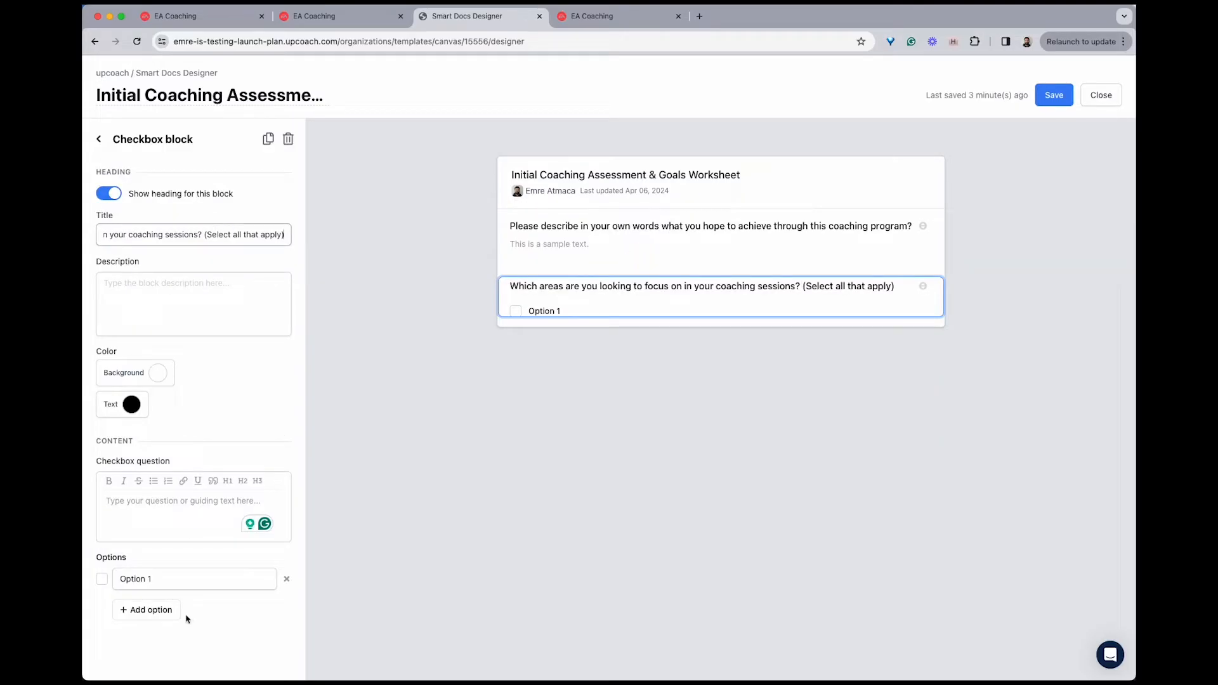
Add three more options to the checkbox block about coaching focus areas
click(159, 611)
click(159, 636)
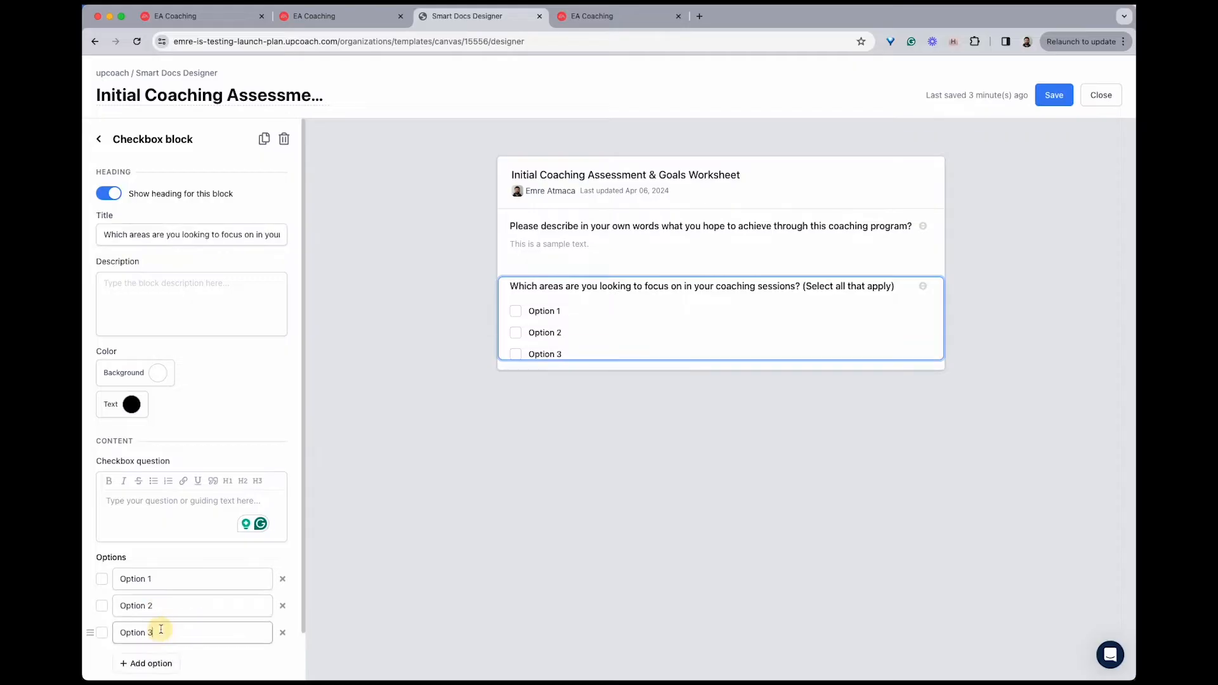
click(163, 663)
scroll(155, 658, down, 2)
Rename the first two checkbox options to "Leadership Skills" and "Time Management"
double_click(150, 580)
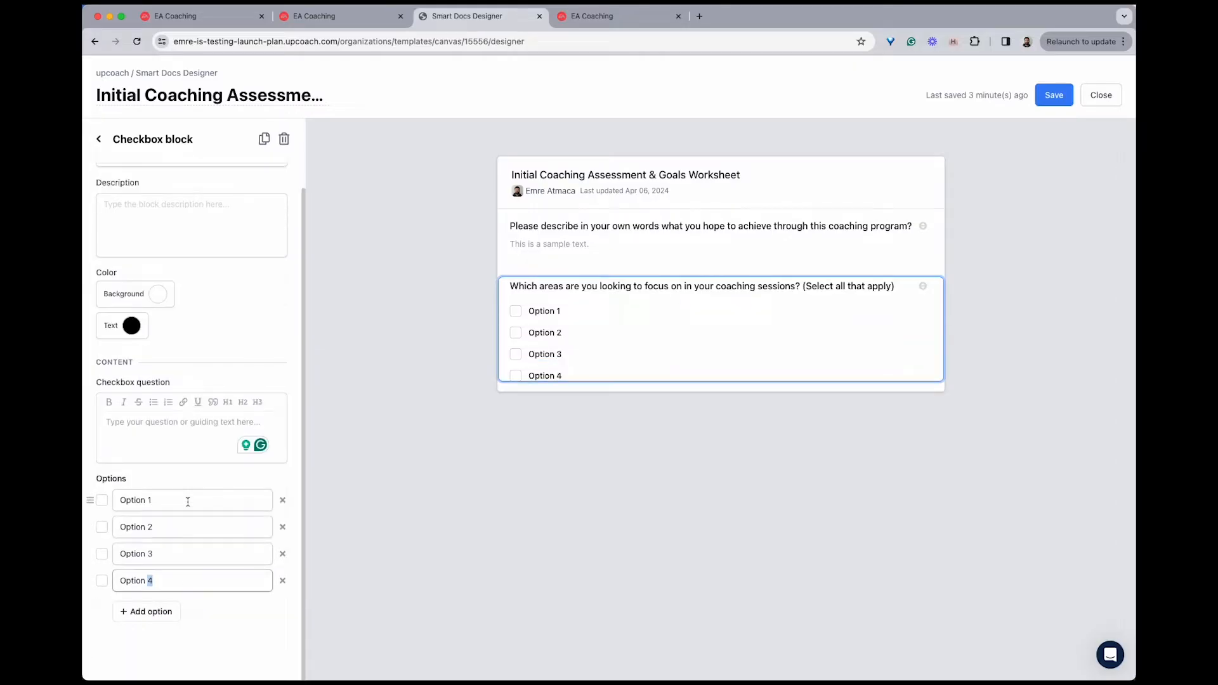
triple_click(187, 500)
double_click(151, 500)
triple_click(152, 505)
text(Leadership Skills)
triple_click(152, 527)
text(Time Management)
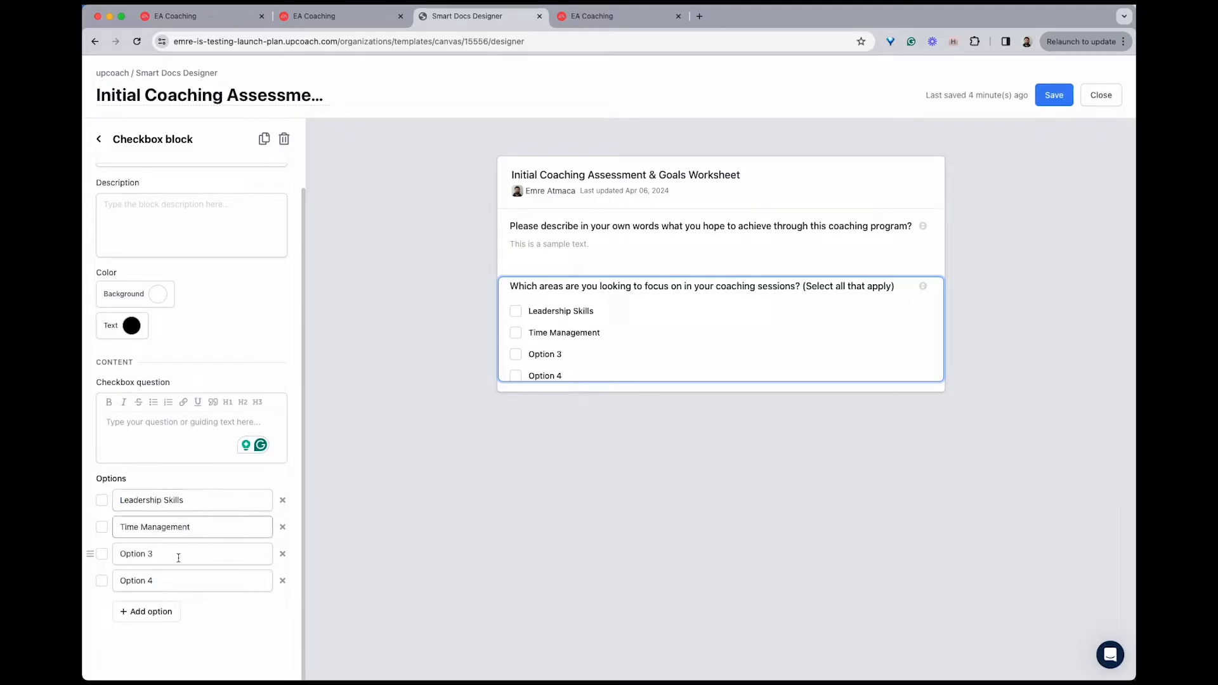
Rename the third and fourth checkbox options to "Communication Skills" and "Career Development"
triple_click(154, 549)
text(Communication Skills)
click(211, 582)
triple_click(211, 582)
text(Career Development)
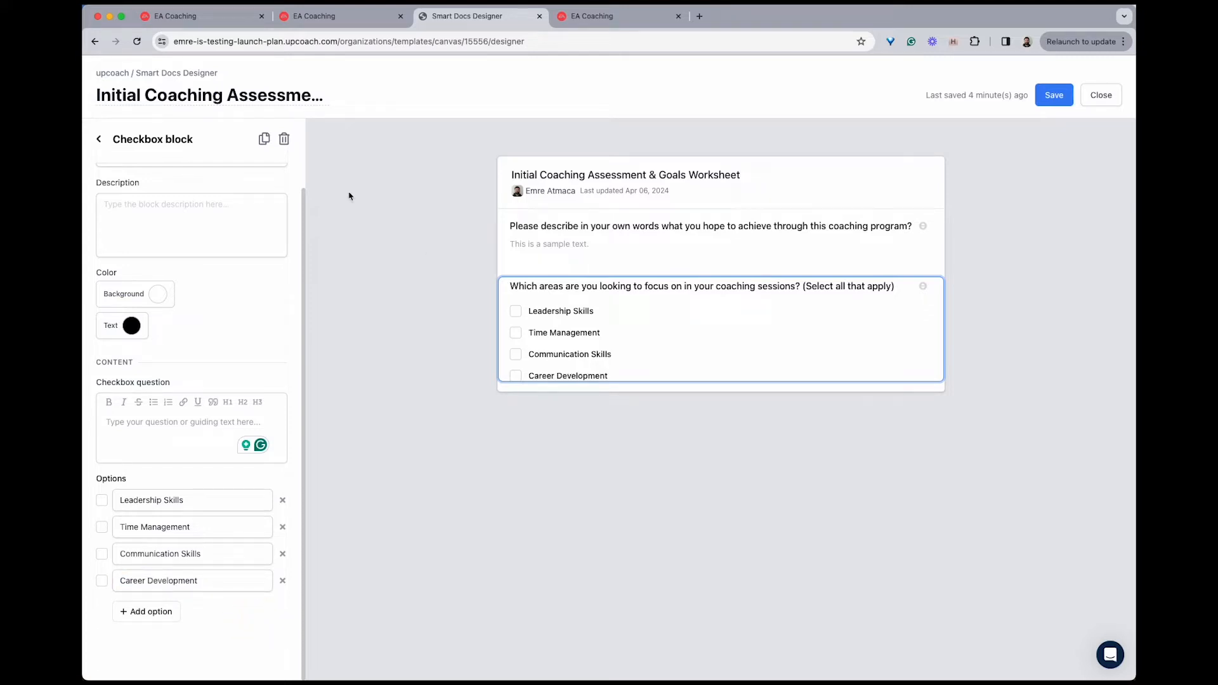
click(99, 139)
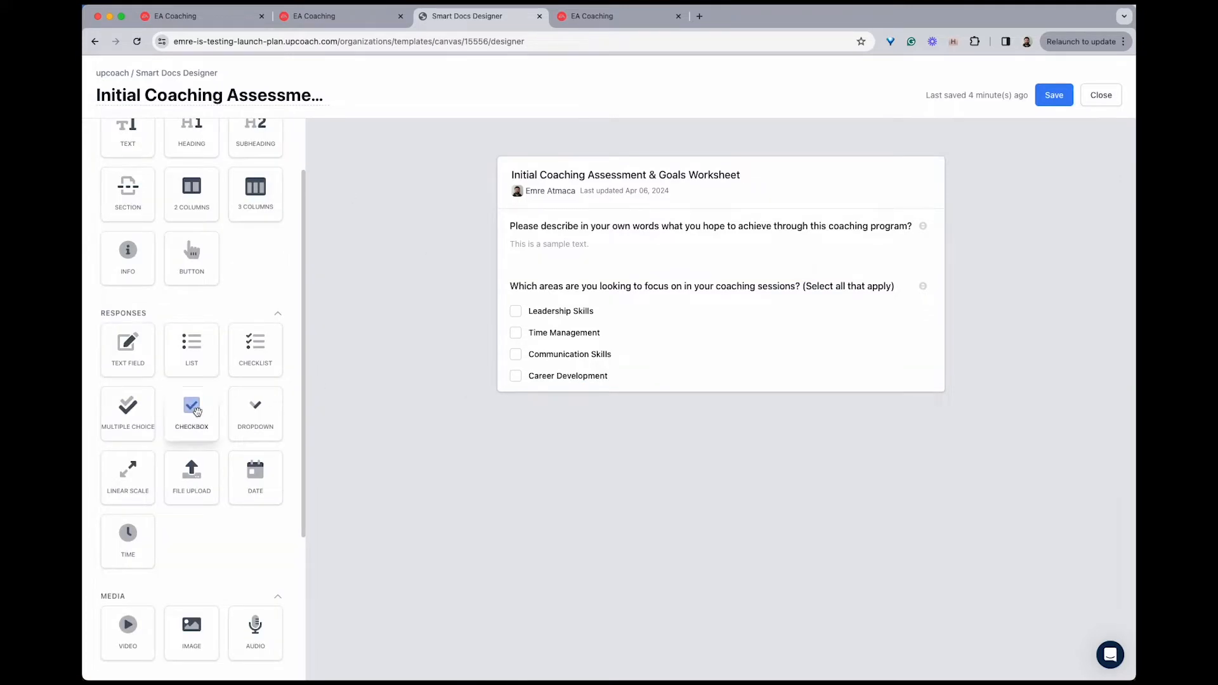
Add a multiple choice block with two options, titled "Have you previously participated in any form of professional coaching?", below the checkbox block
drag(150, 413, 581, 398)
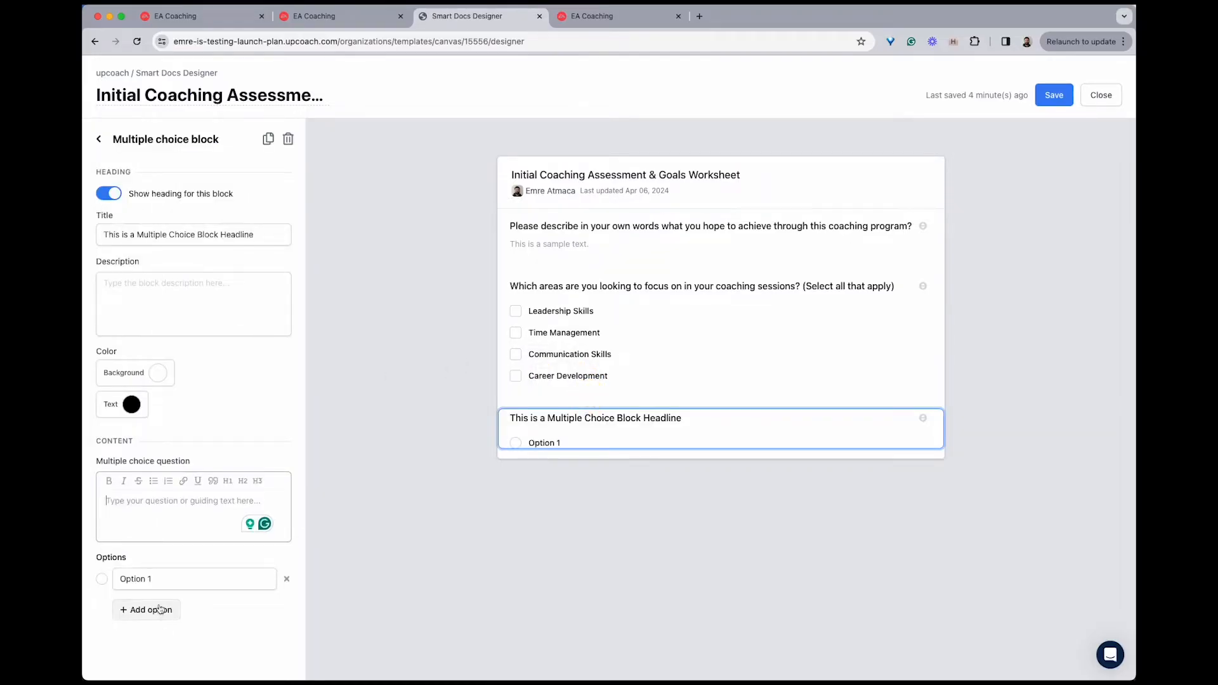
click(166, 619)
click(160, 235)
key(ctrl+a)
key(BackSpace)
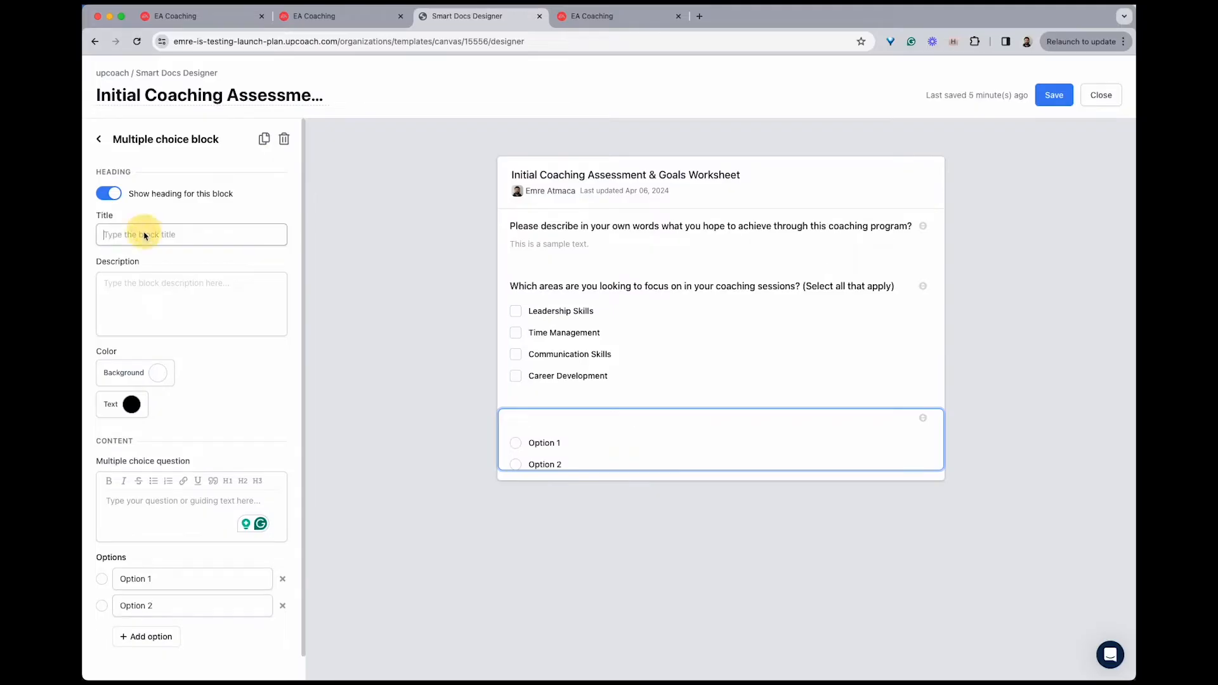
text(Have you previously participated in any form of professional coaching?)
click(225, 302)
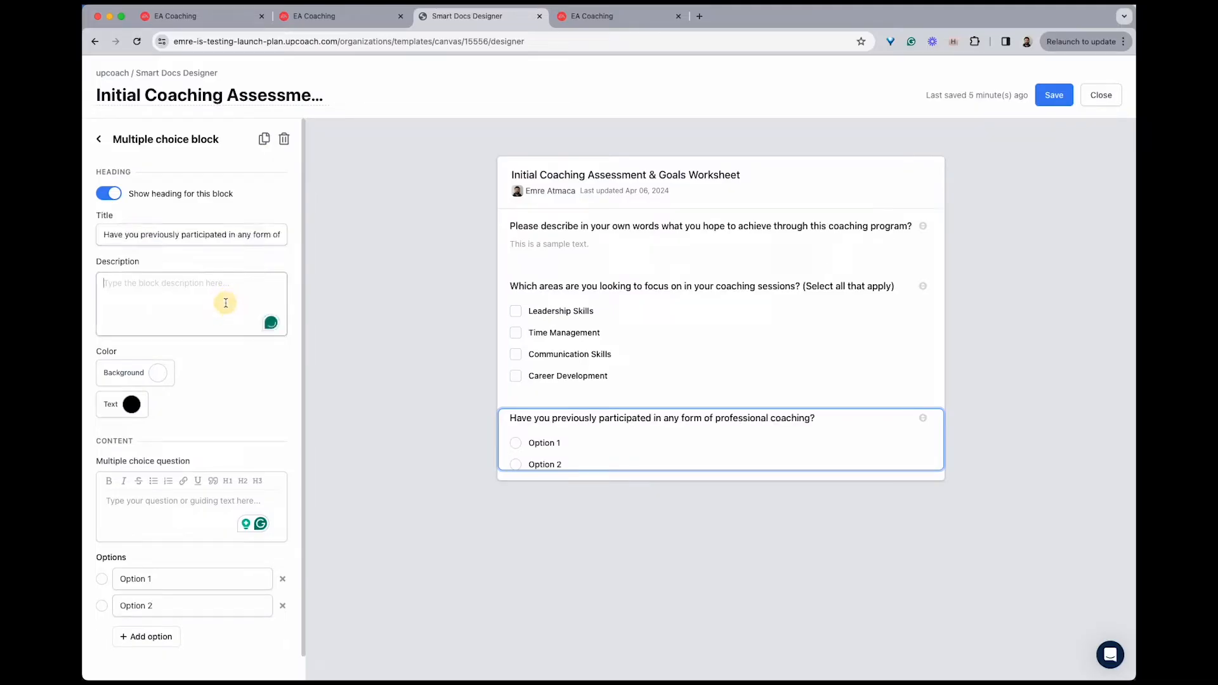
Rename the two multiple choice options to "Yes" and "No"
click(178, 583)
key(ctrl+a)
text(Ye)
click(168, 606)
key(ctrl+a)
text(No)
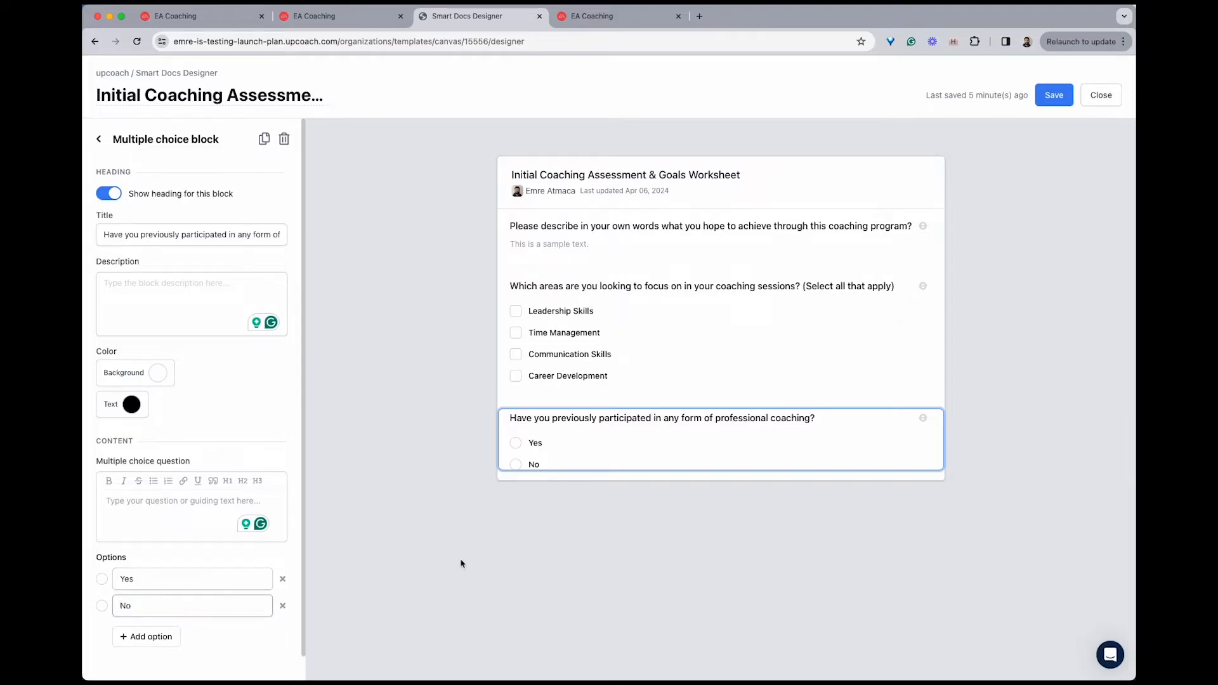
click(462, 563)
Add a dropdown block titled "How often would you prefer to have coaching sessions?" below the multiple choice block
drag(268, 494, 580, 485)
triple_click(179, 236)
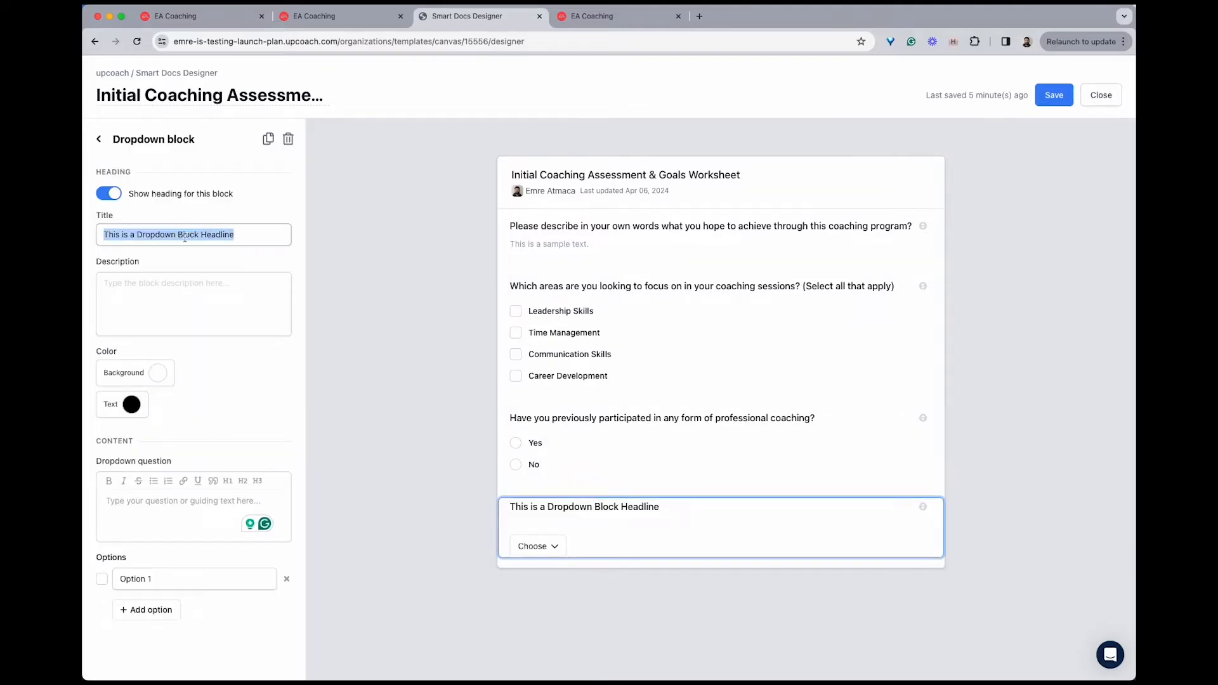
text(How often would you prefer to have coaching sessions?)
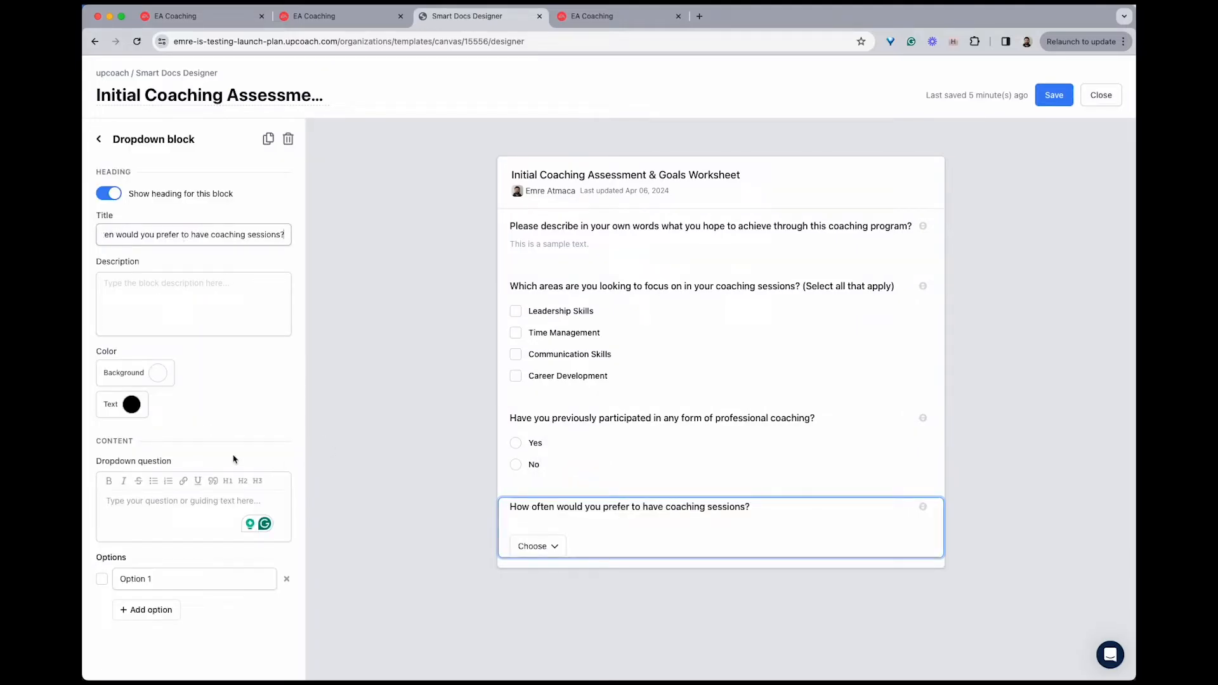
Add three more options to the dropdown block about session frequency
click(158, 611)
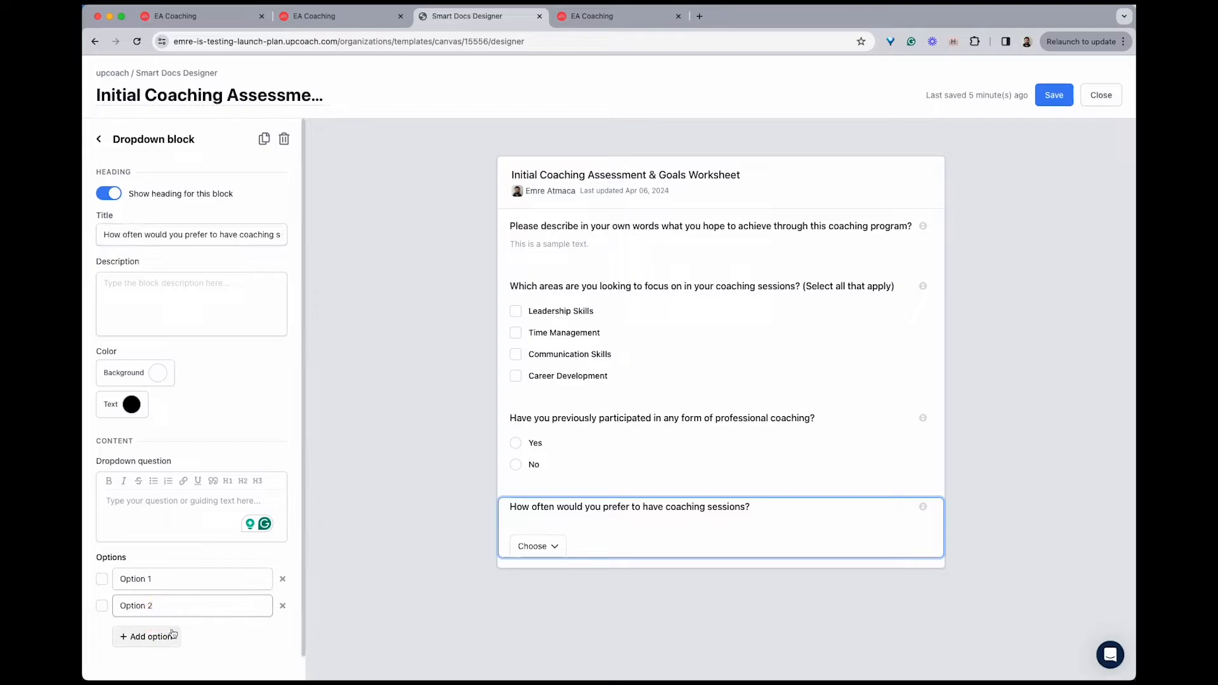
click(159, 636)
click(157, 663)
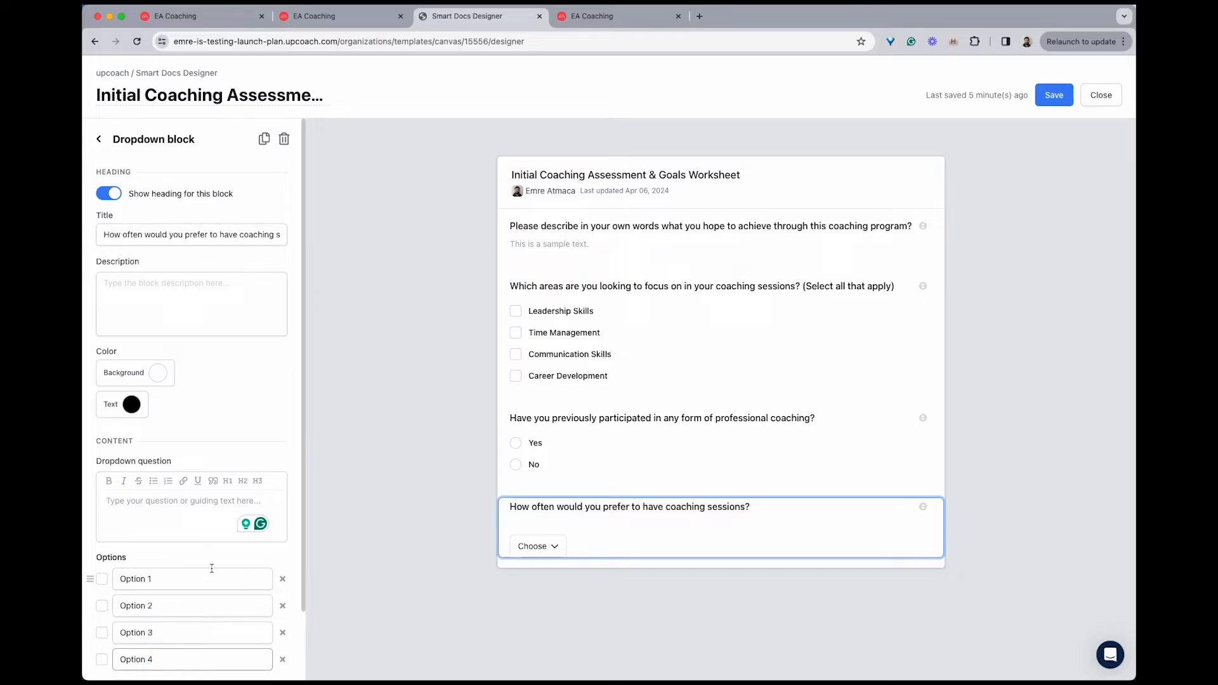
Rename the first two dropdown options to "Weekly" and "Bi-Weekly"
click(163, 579)
key(super+a)
text(Weekly)
click(163, 603)
key(super+a)
text(Bi-Weekly)
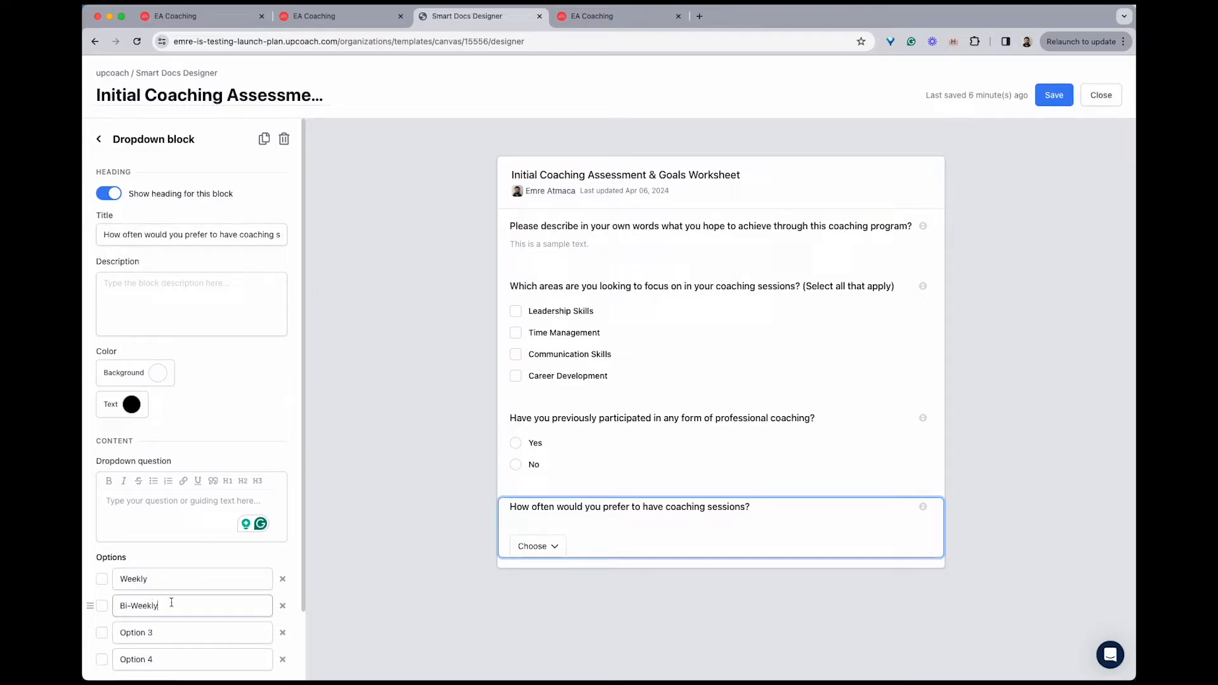
Rename the third and fourth dropdown options to "Monthly" and "As Needed"
click(180, 630)
key(super+a)
text(Monthly)
click(218, 654)
key(super+a)
text(As Needed)
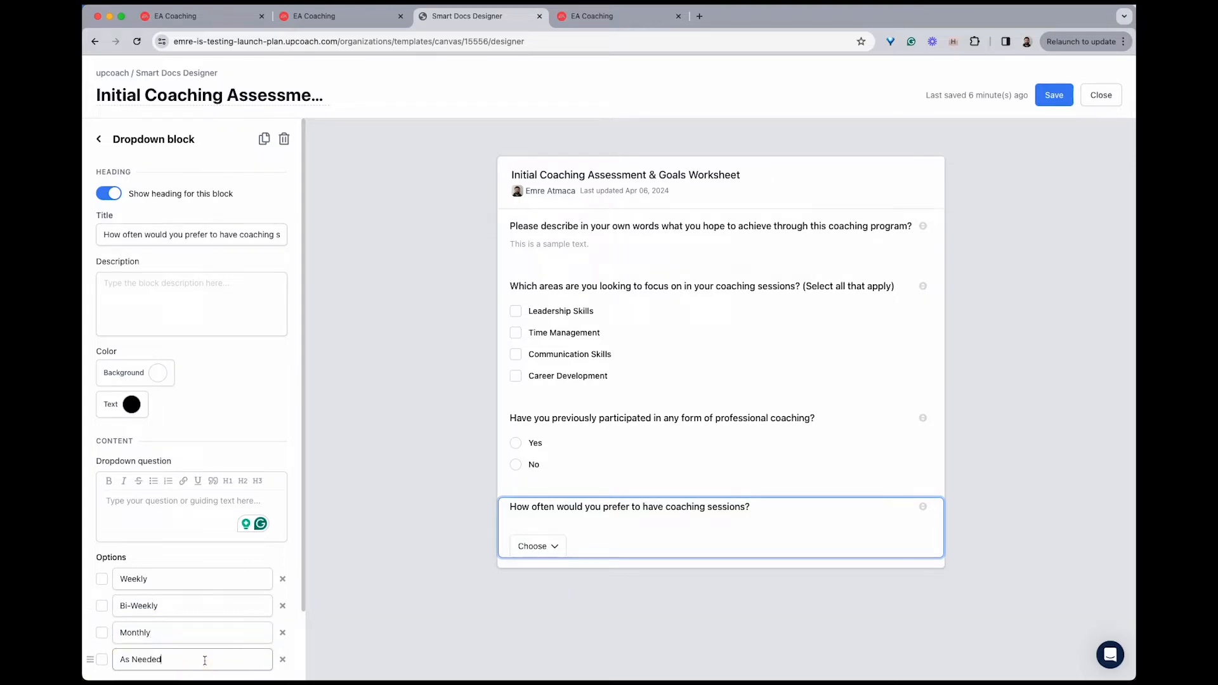
click(466, 551)
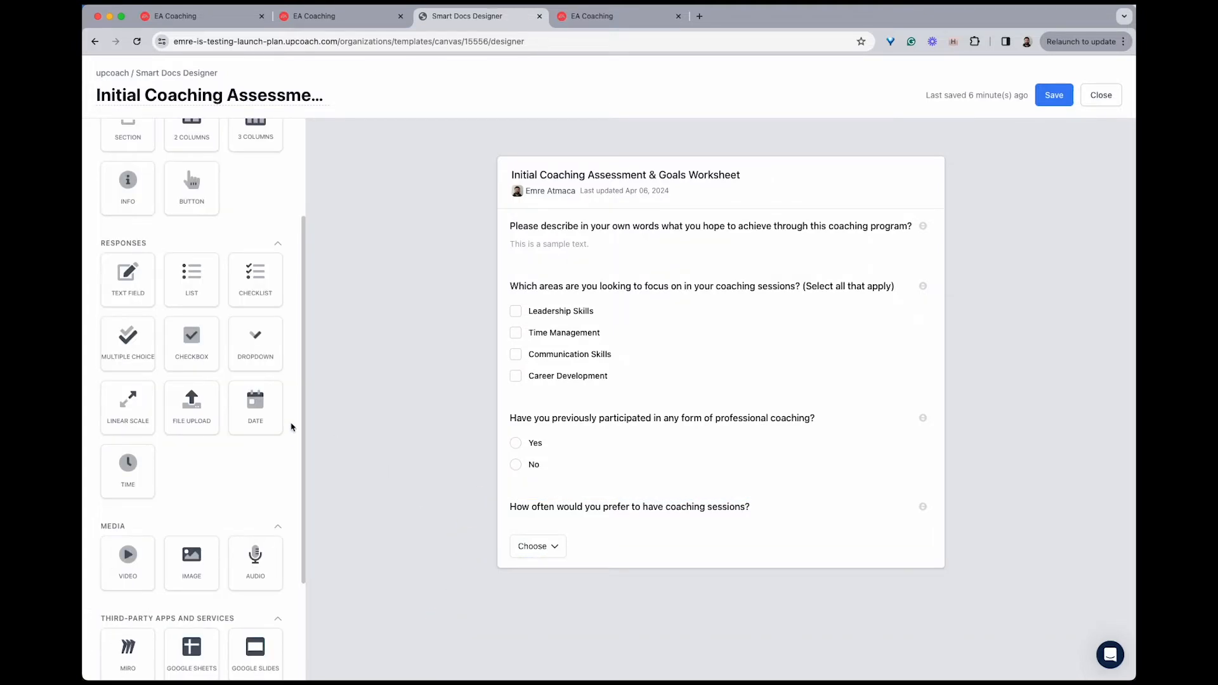
Add a linear scale block titled "On a scale of 1 to 5, how would you rate your current level of job satisfaction?"
drag(128, 403, 603, 573)
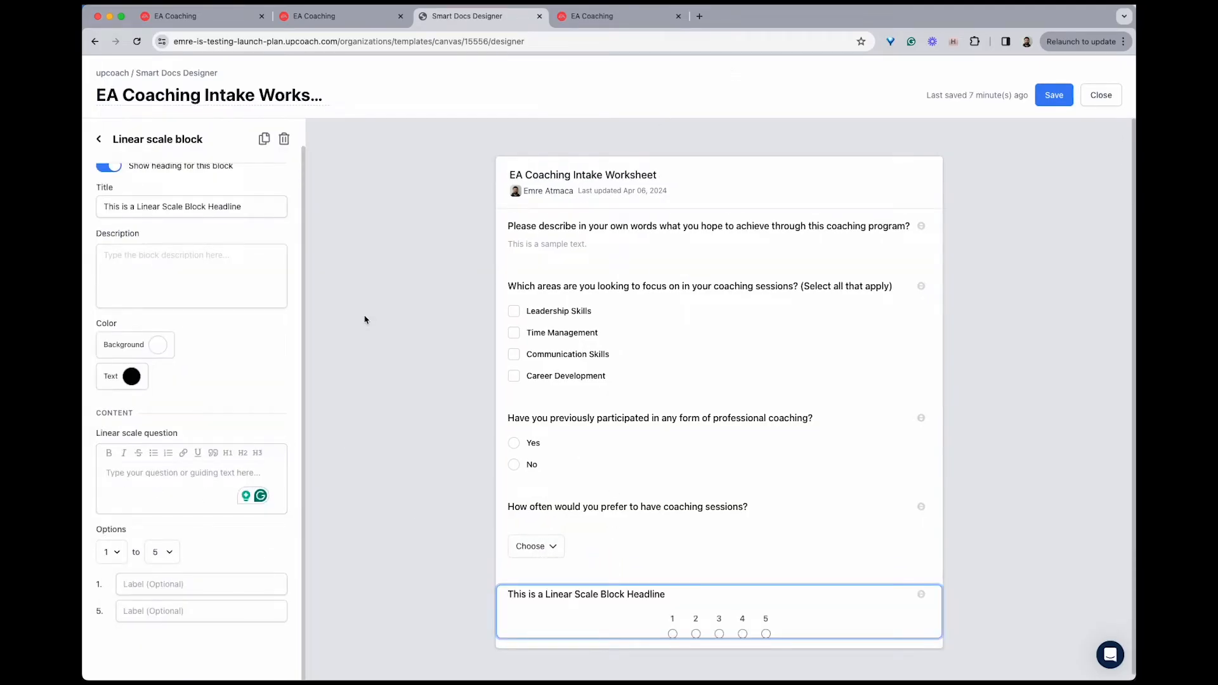
triple_click(220, 206)
text(On a scale of 1 to 5, how would you rate your current level of job satisfaction?)
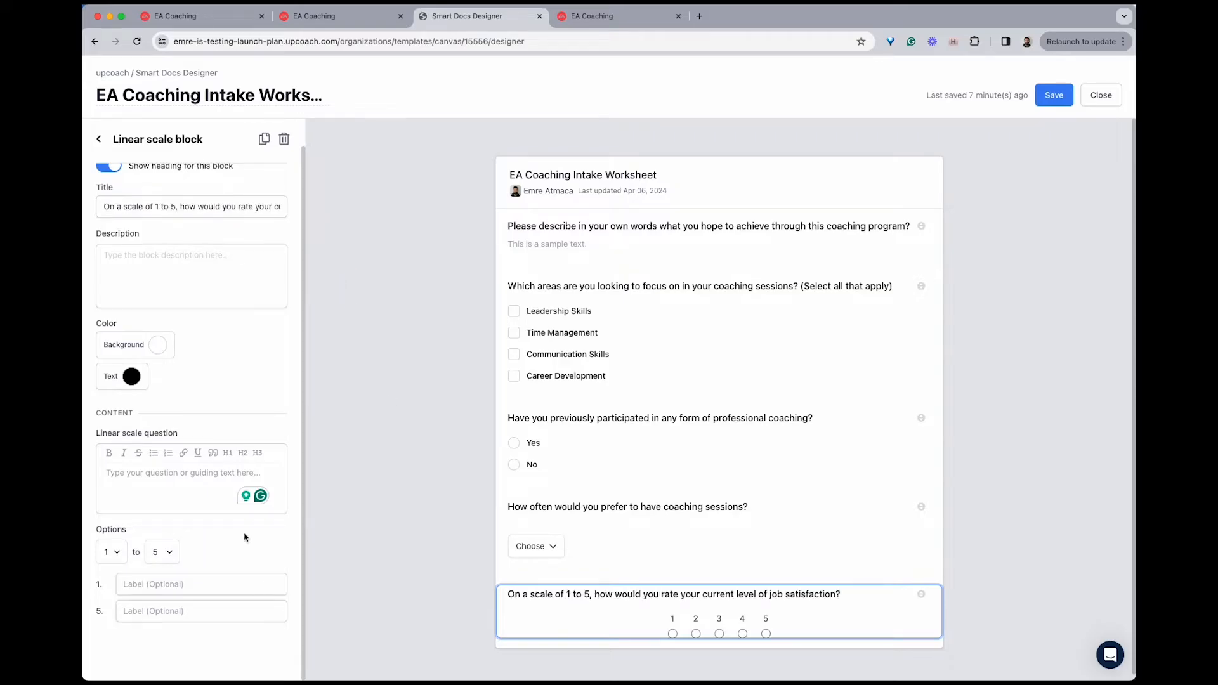
Enter "1 = Very Dissatisfied, 5 = Very Satisfied" as the linear scale question's guiding text
click(194, 583)
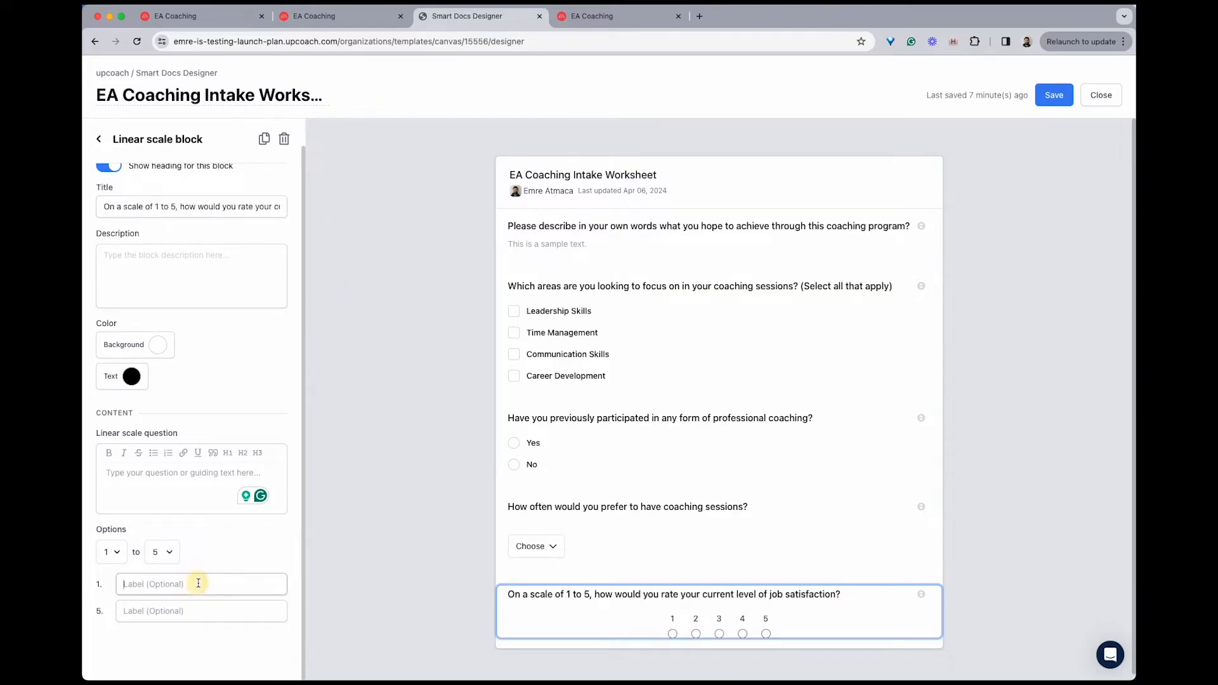
click(136, 472)
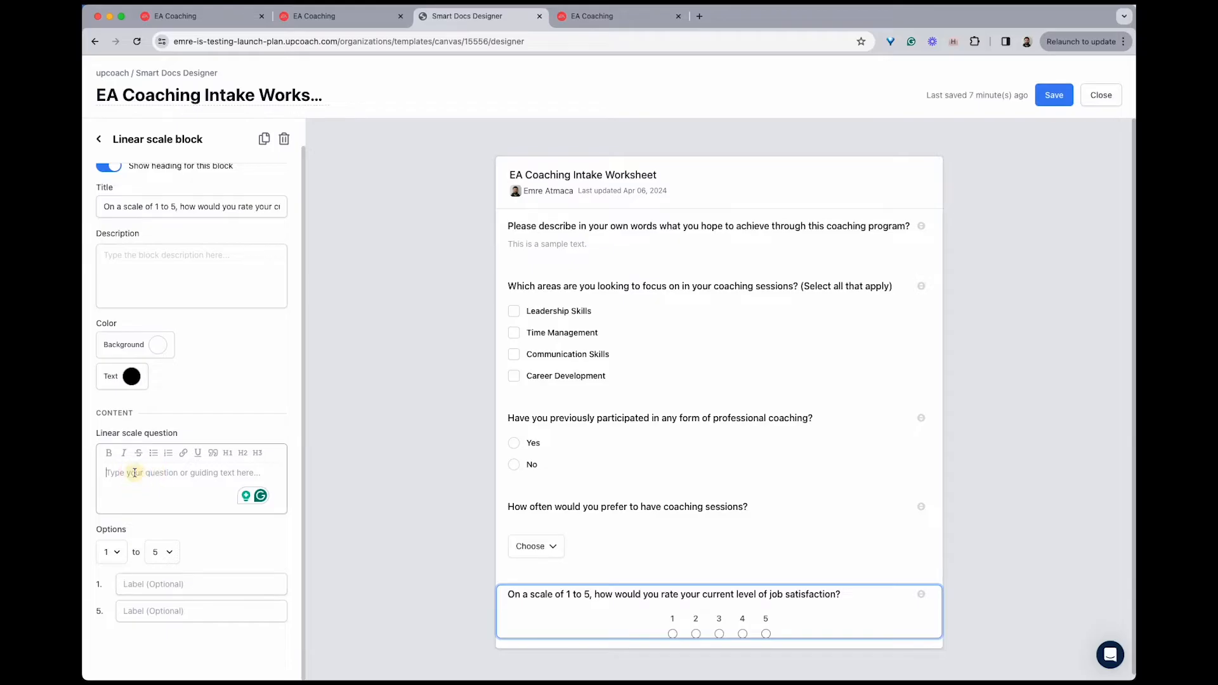
text(1 = Very Dissatisfied, 5 = Very Satisfied)
Label the scale's value 1 "Very Dissatisfied" and its value 5 "Very Satisfied"
click(203, 583)
text(Very Dissatisfied)
click(197, 605)
text(Very Satisfied)
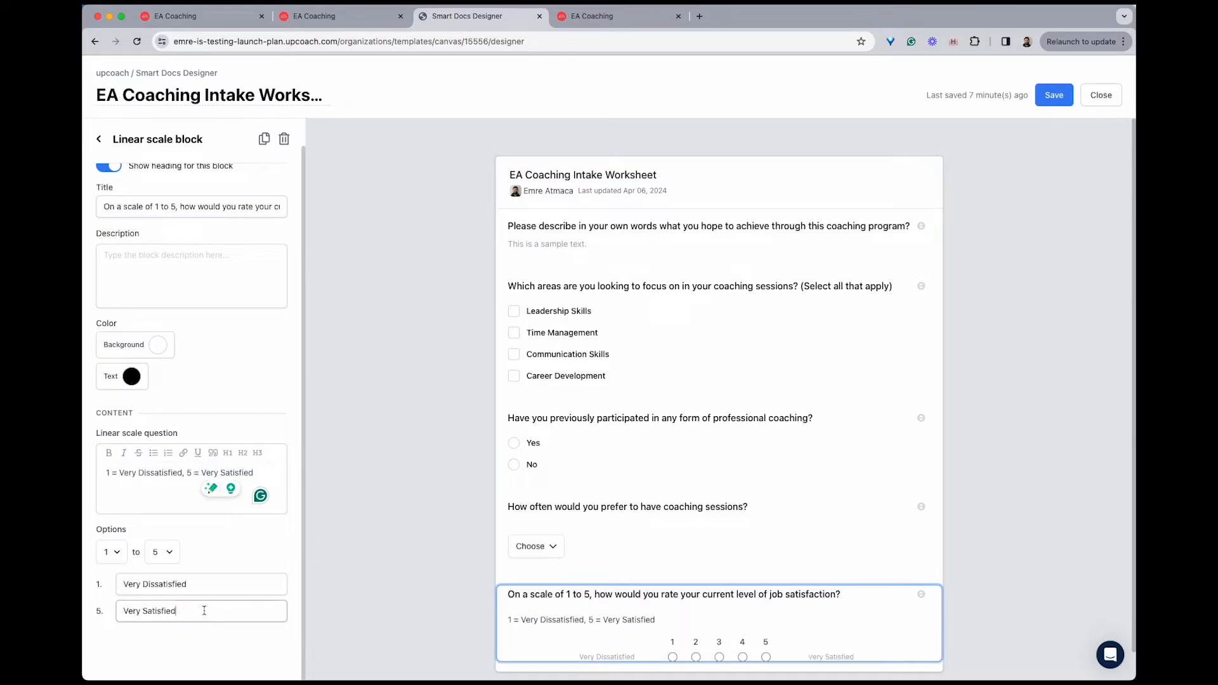
click(358, 542)
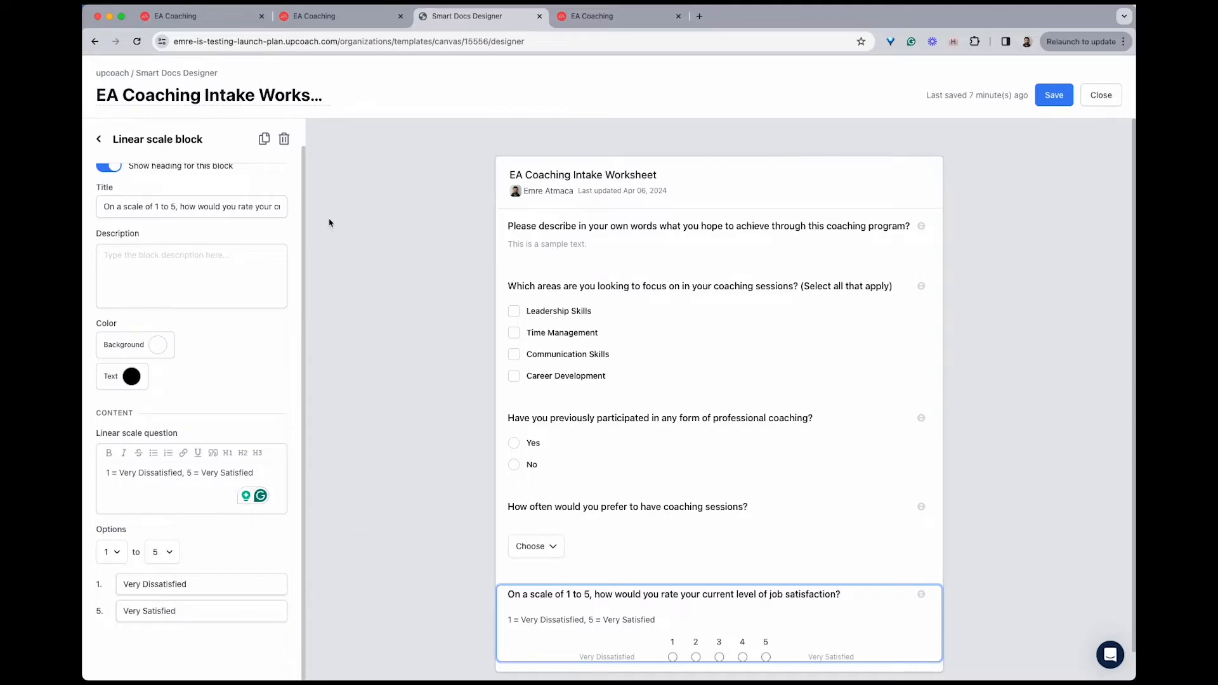
click(399, 466)
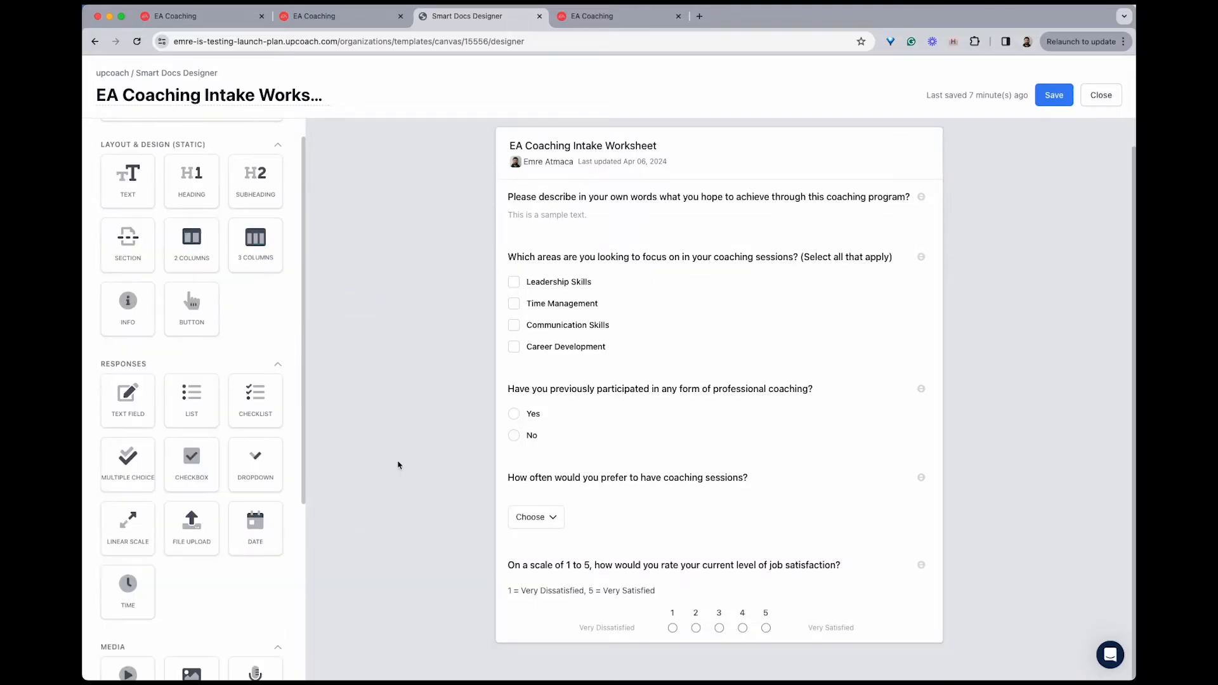
Add a file upload block with the text "Please upload any relevant documents or previous assessments that you believe will help us understand your coaching needs better."
drag(191, 524, 601, 650)
click(190, 518)
text(Please upload any relevant documents or previous assessments that you believe will help us understand your coaching needs better.)
Title the file upload block "Document Upload" and save the worksheet template
click(174, 233)
text(Doubl)
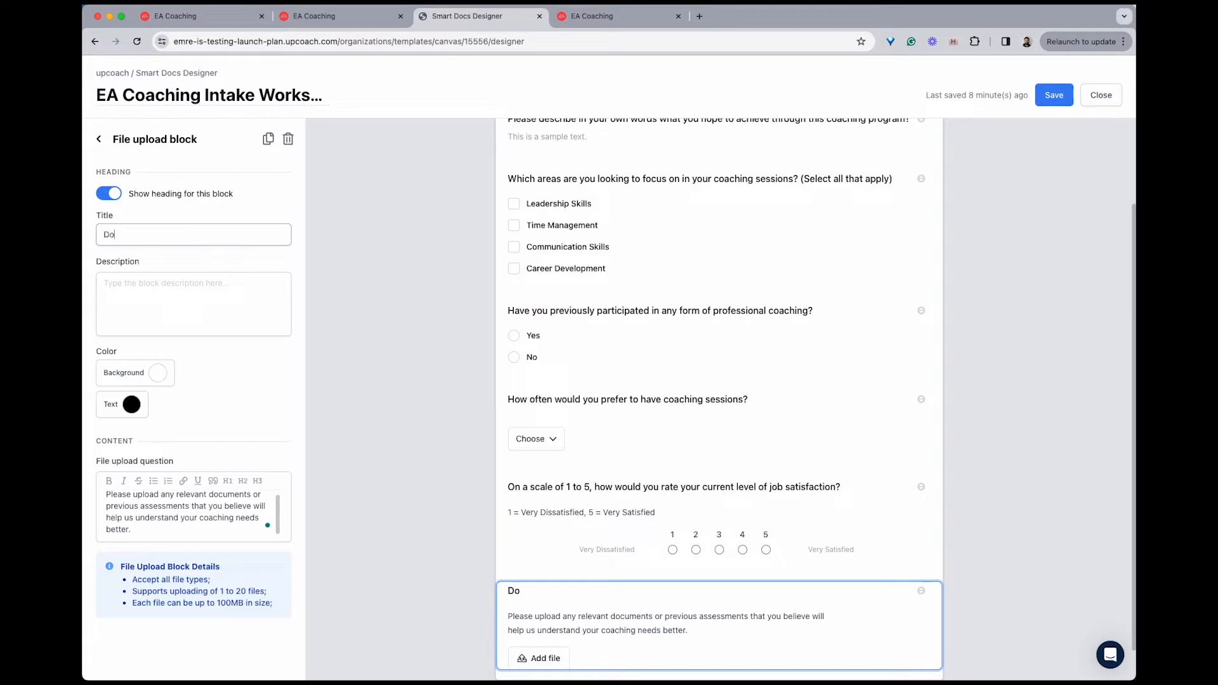
key(BackSpace)
key(BackSpace)
text(cument Upload)
click(414, 374)
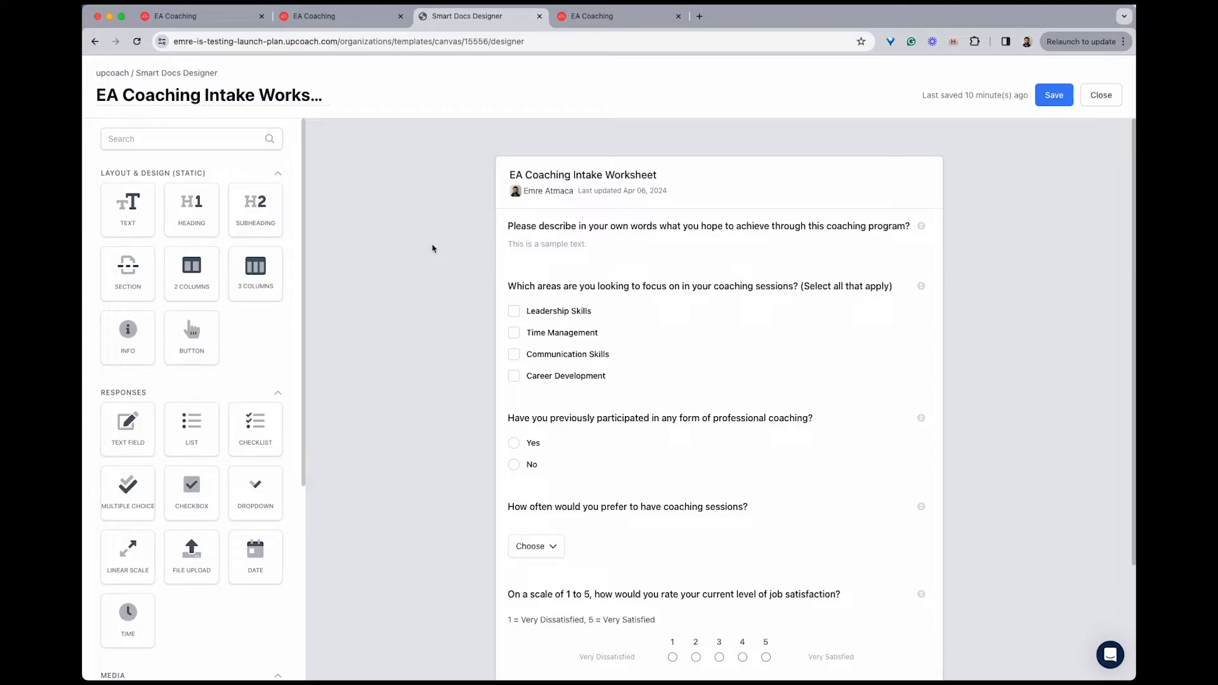
click(1055, 96)
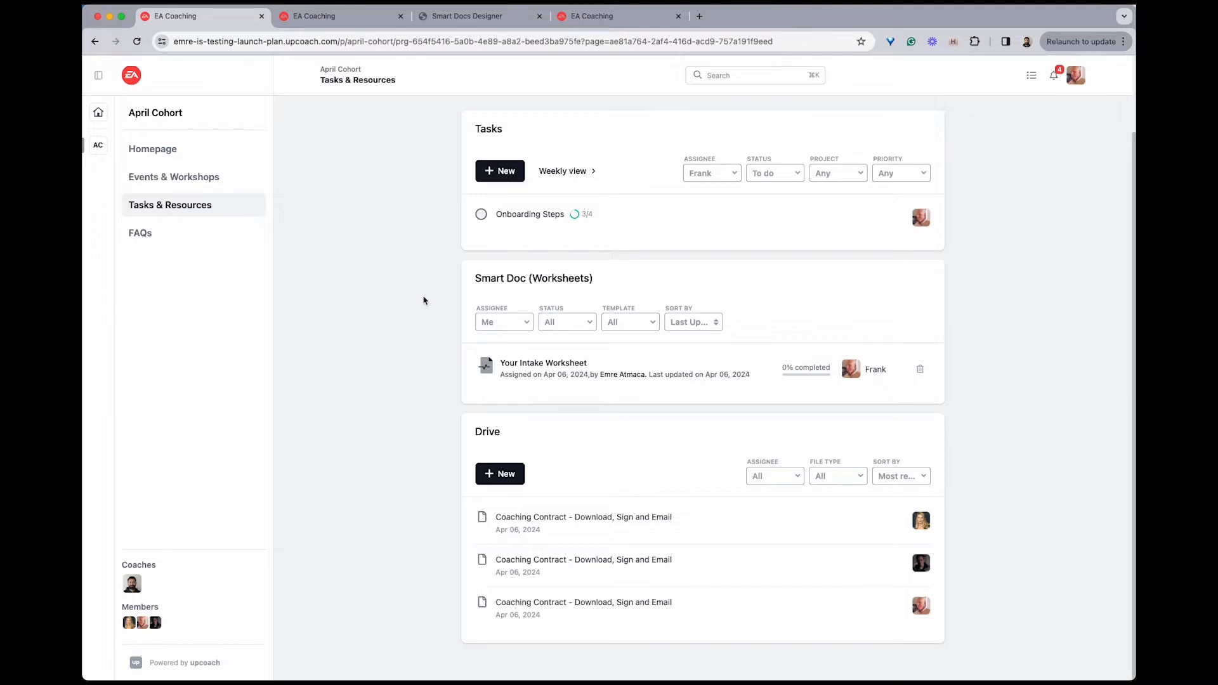
Open "Your Intake Worksheet" from the April Cohort's Smart Doc worksheets and look over its questions
click(533, 363)
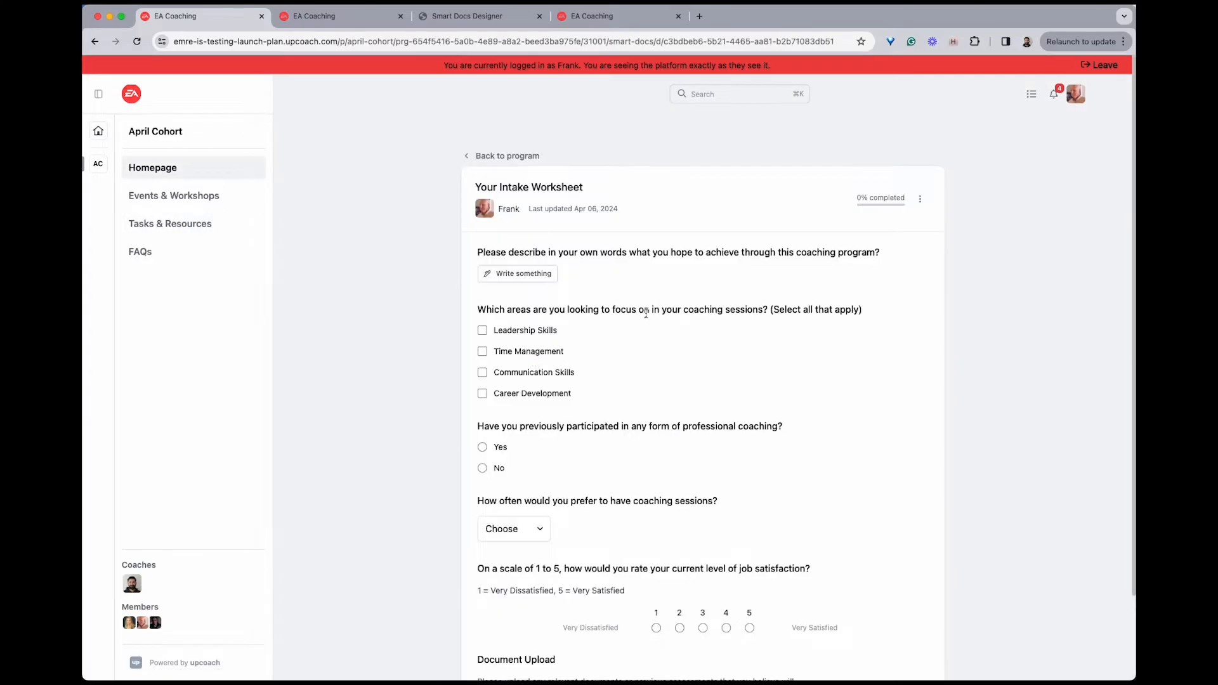
scroll(646, 312, down, 2)
scroll(647, 315, up, 2)
scroll(550, 411, down, 1)
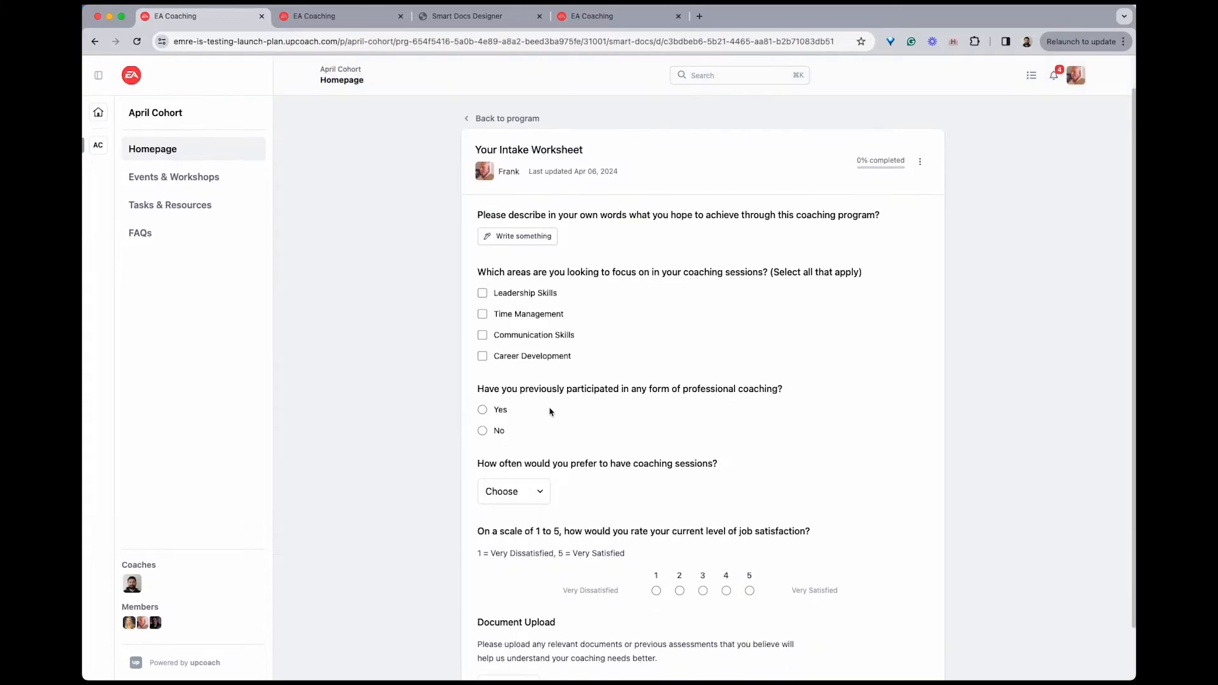
Select Leadership Skills and Time Management as coaching focus areas and answer Yes to previous participation in professional coaching
click(533, 312)
click(532, 293)
scroll(569, 378, down, 1)
click(500, 349)
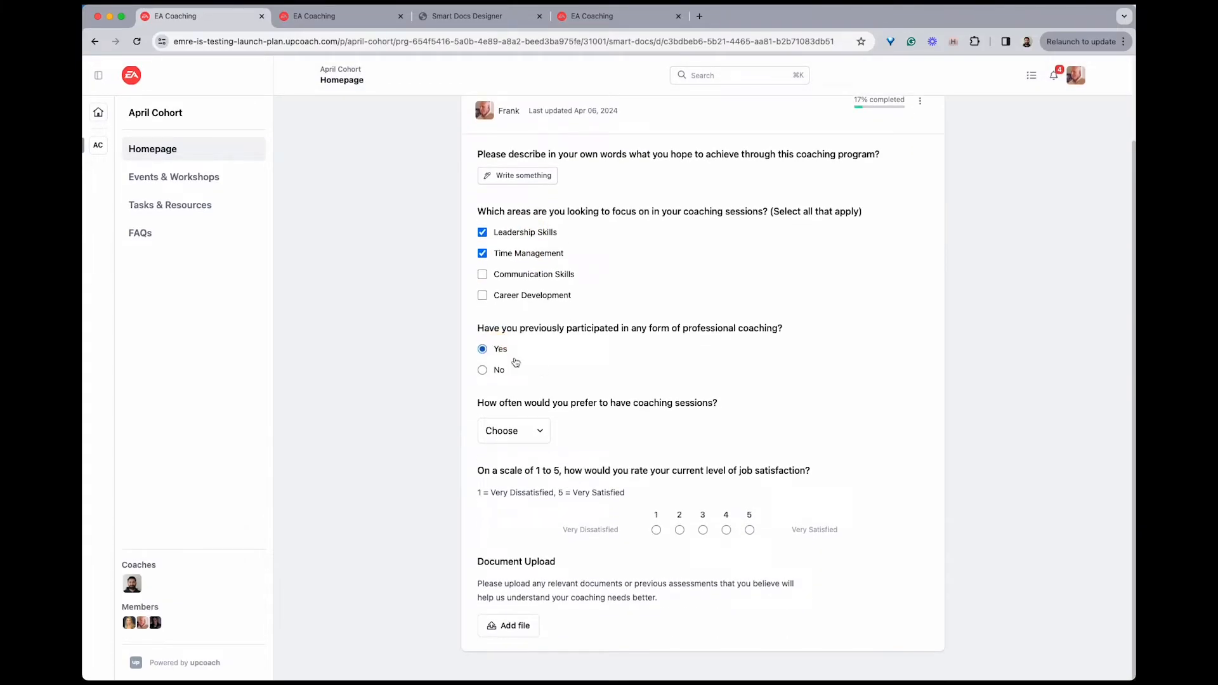
Set the preferred coaching session frequency to Bi-Weekly and rate the current job satisfaction as 4
click(522, 434)
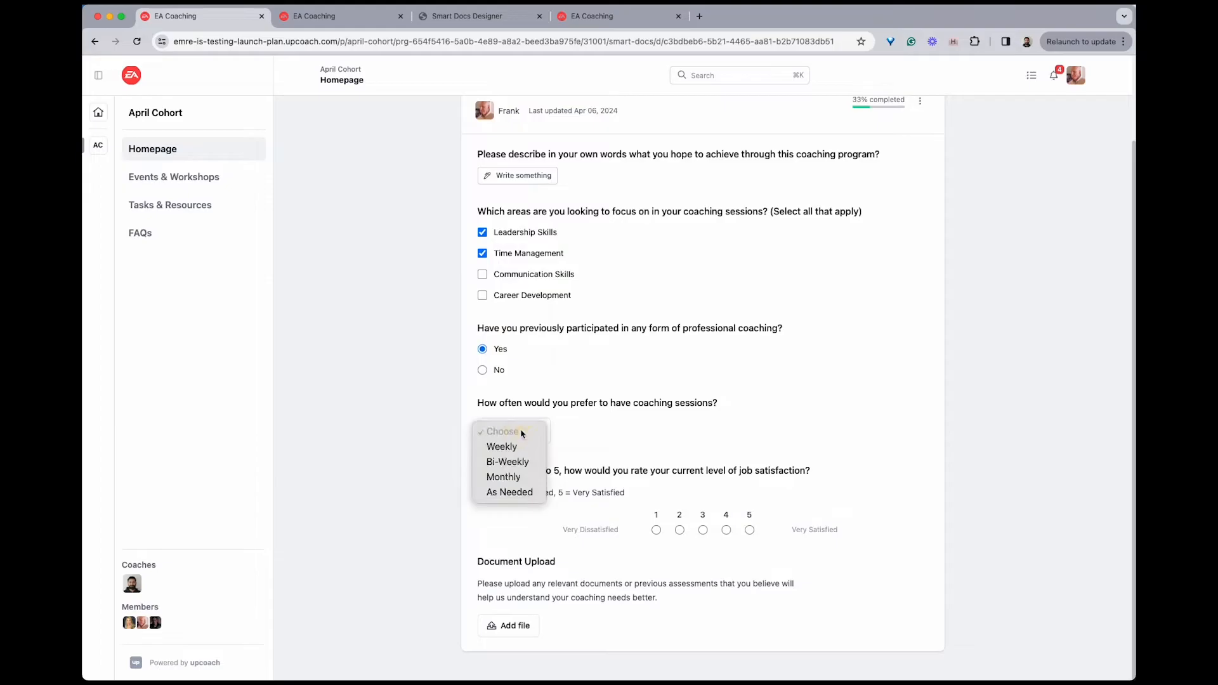
click(523, 464)
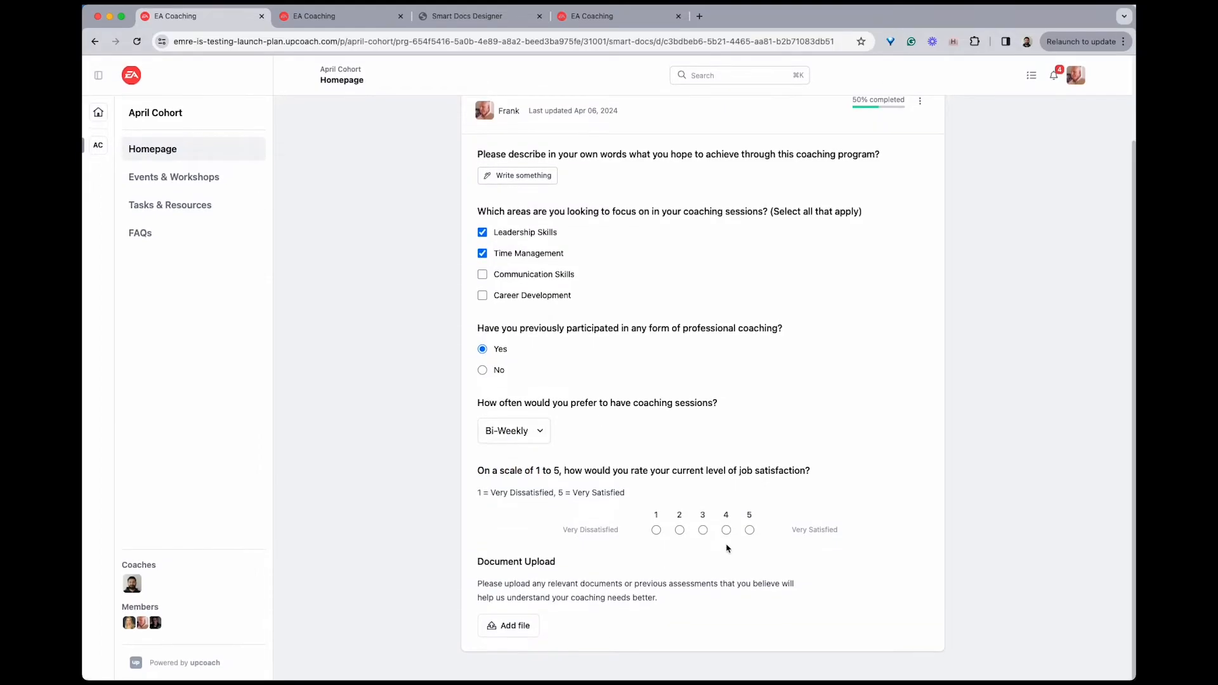
click(728, 532)
Answer the question about what to achieve through the program with "Open-ended." and check the worksheet's completion score
scroll(603, 354, up, 1)
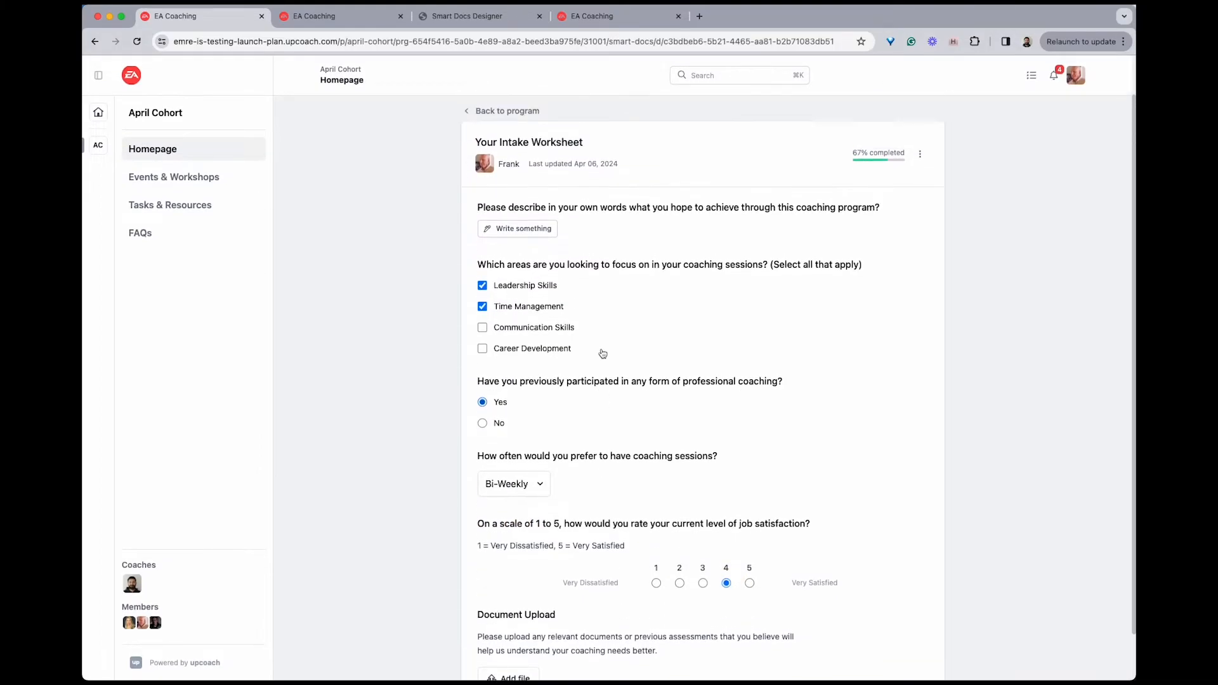
click(533, 232)
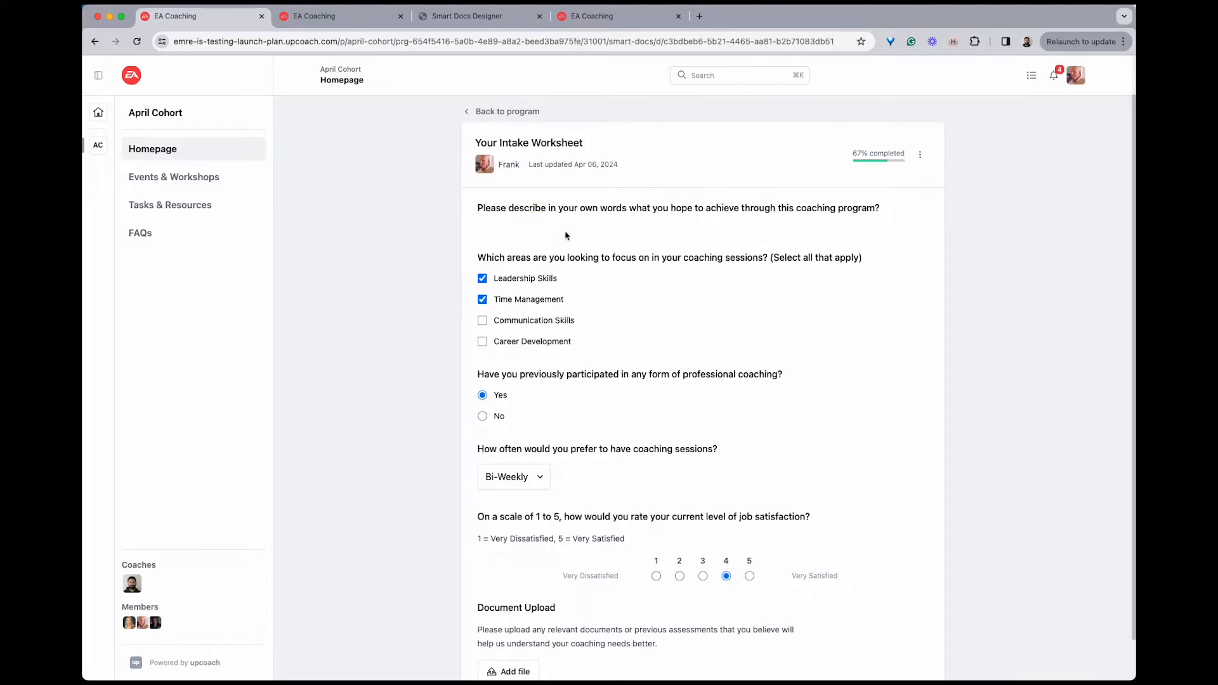
text(Onen)
text(-ended.)
mouse_move(878, 162)
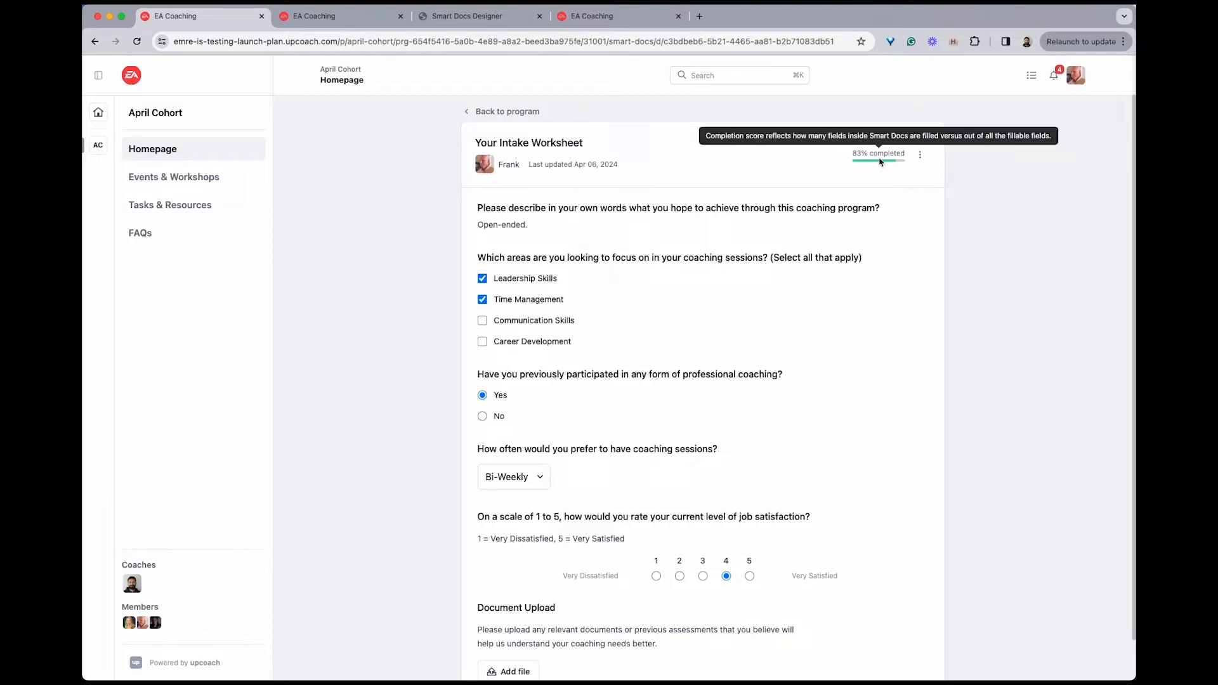
Return to the program and check the intake worksheet's progress among the member's Smart Doc worksheets
click(531, 112)
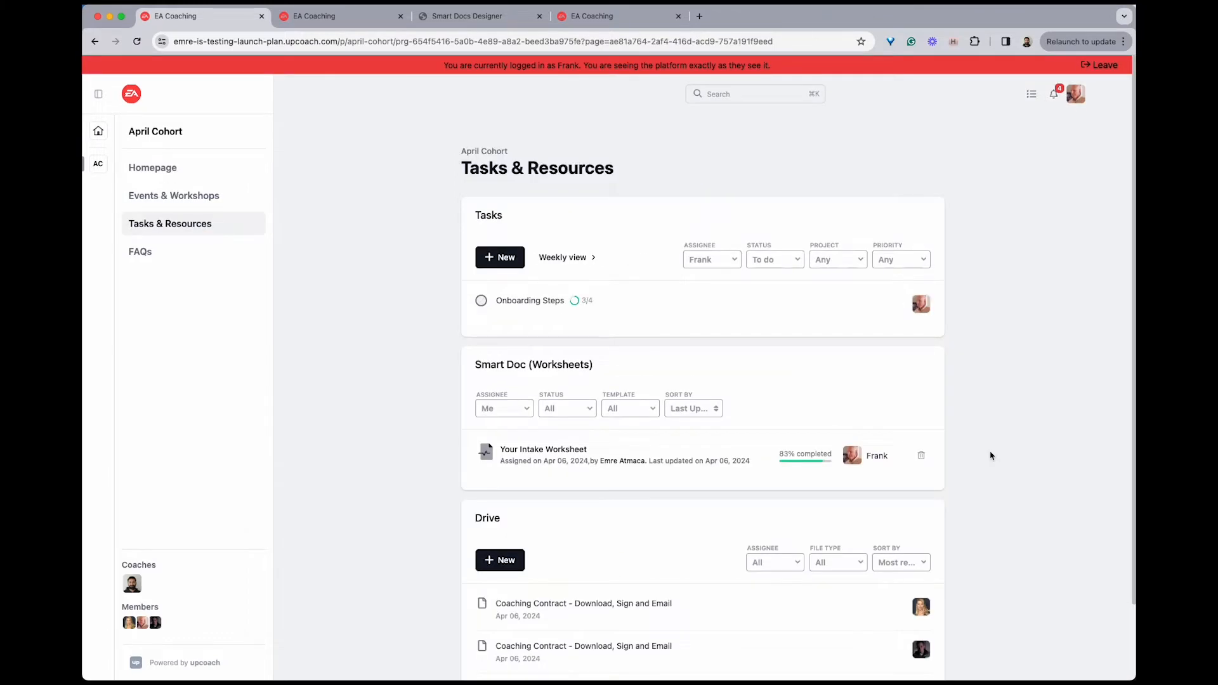
scroll(992, 455, down, 2)
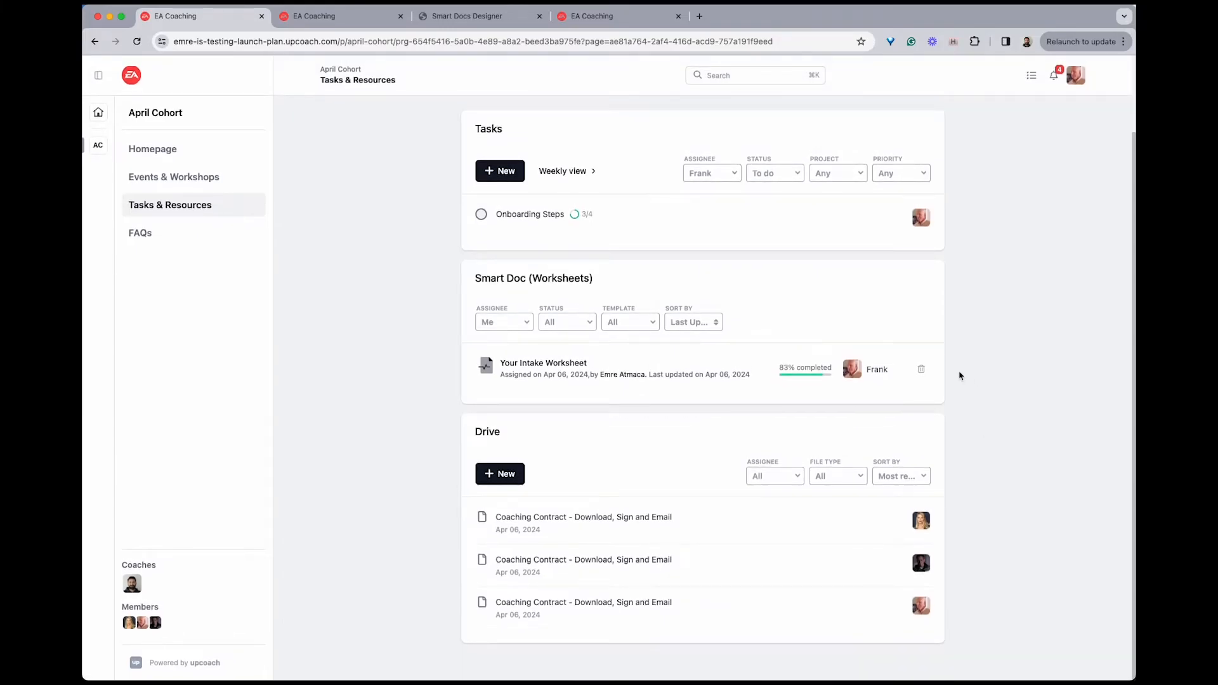
mouse_move(810, 377)
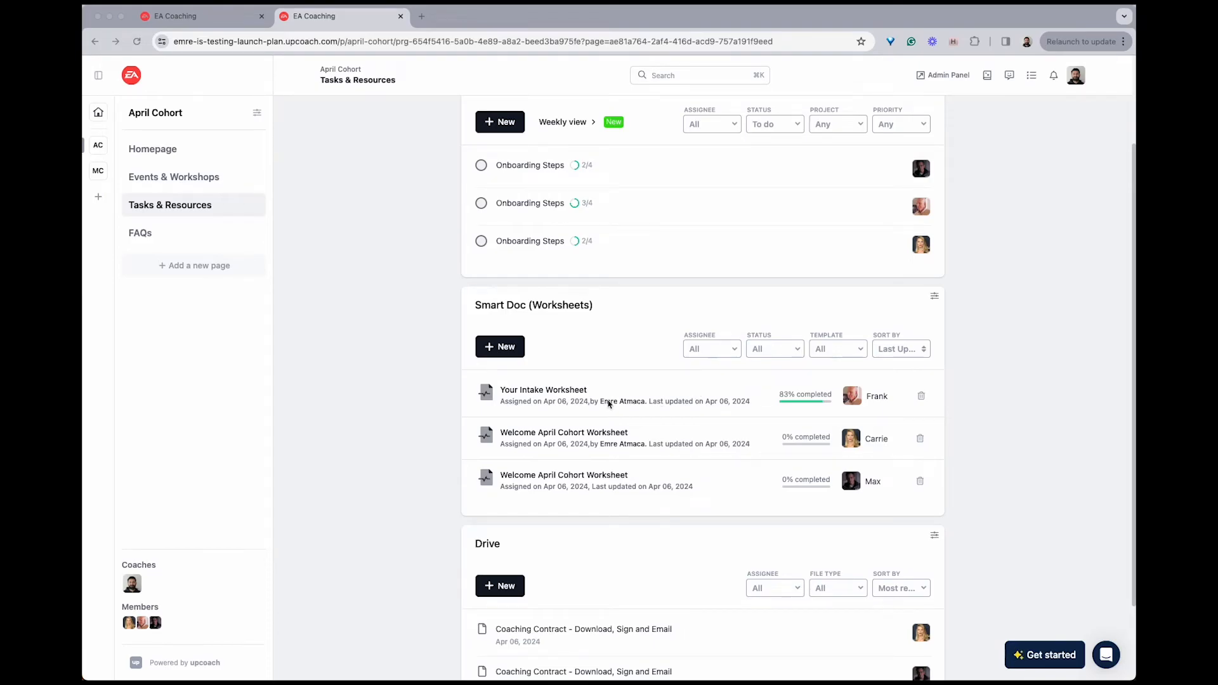
Open the member's "Your Intake Worksheet" as coach and share the note "That was good. Can you tell me more about...." with the client
click(567, 391)
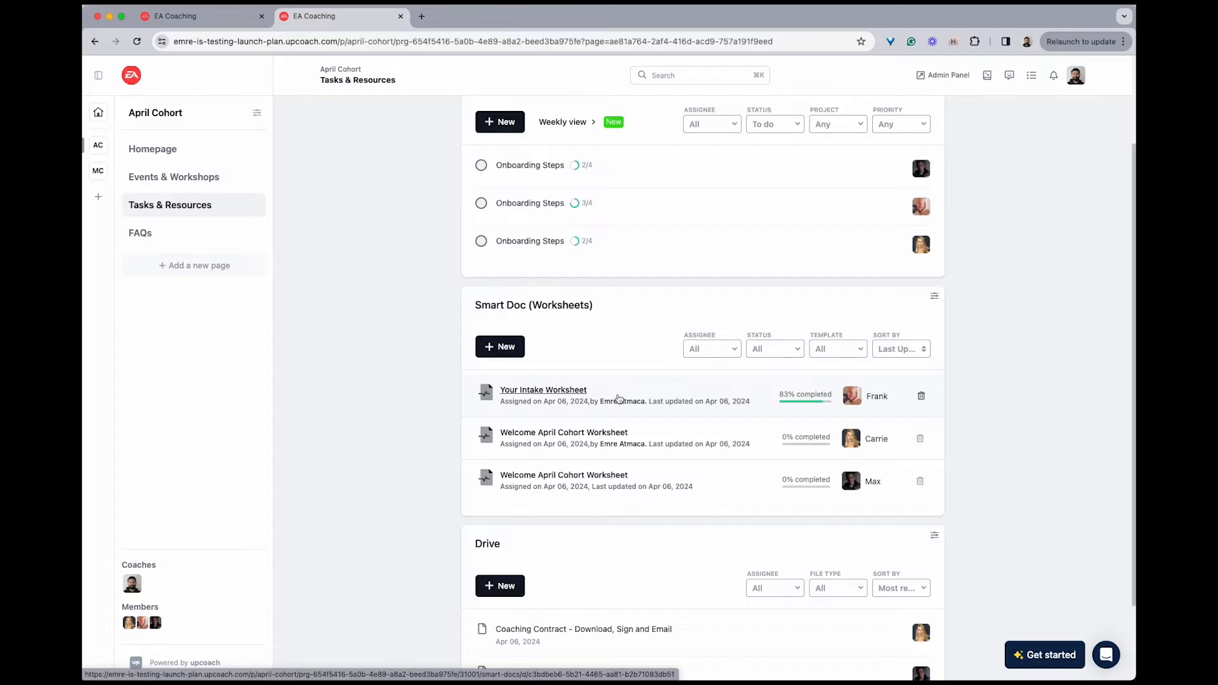
click(595, 395)
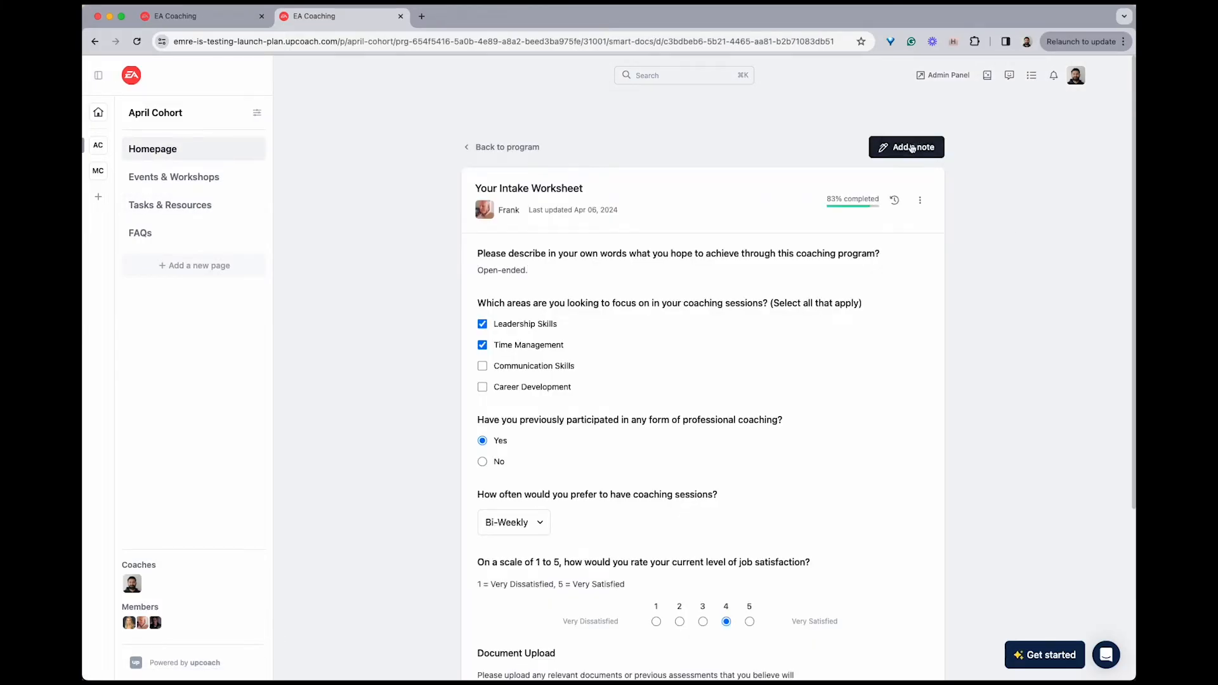
click(914, 149)
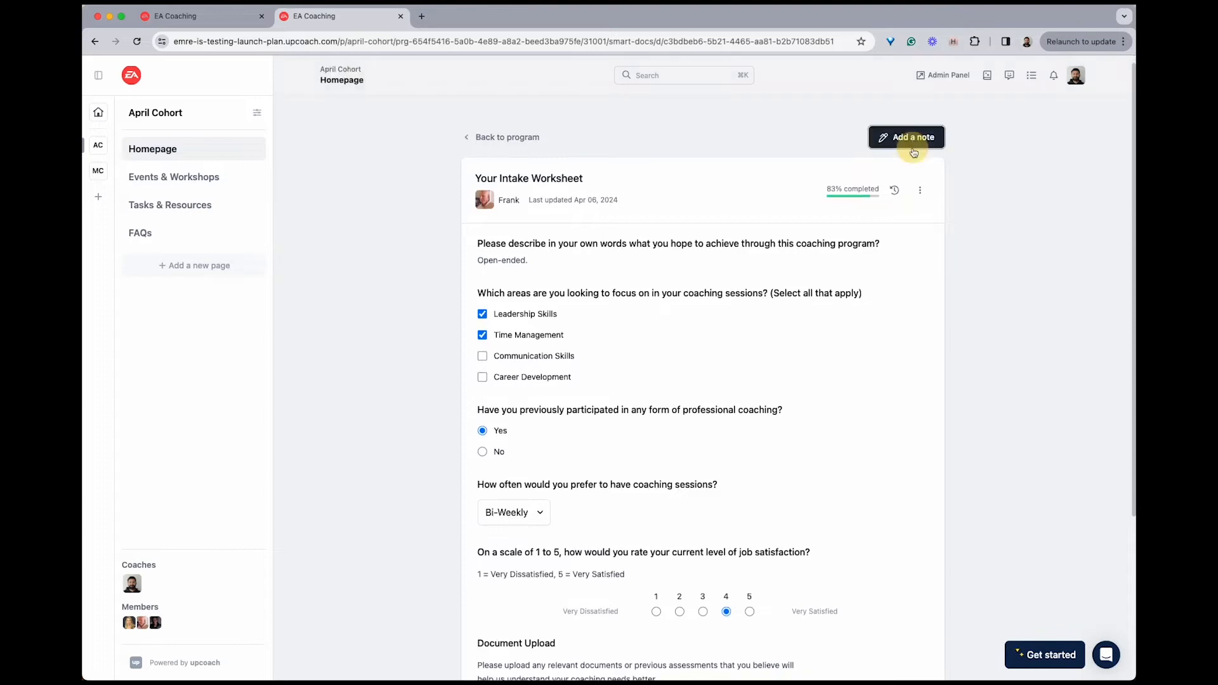
click(621, 577)
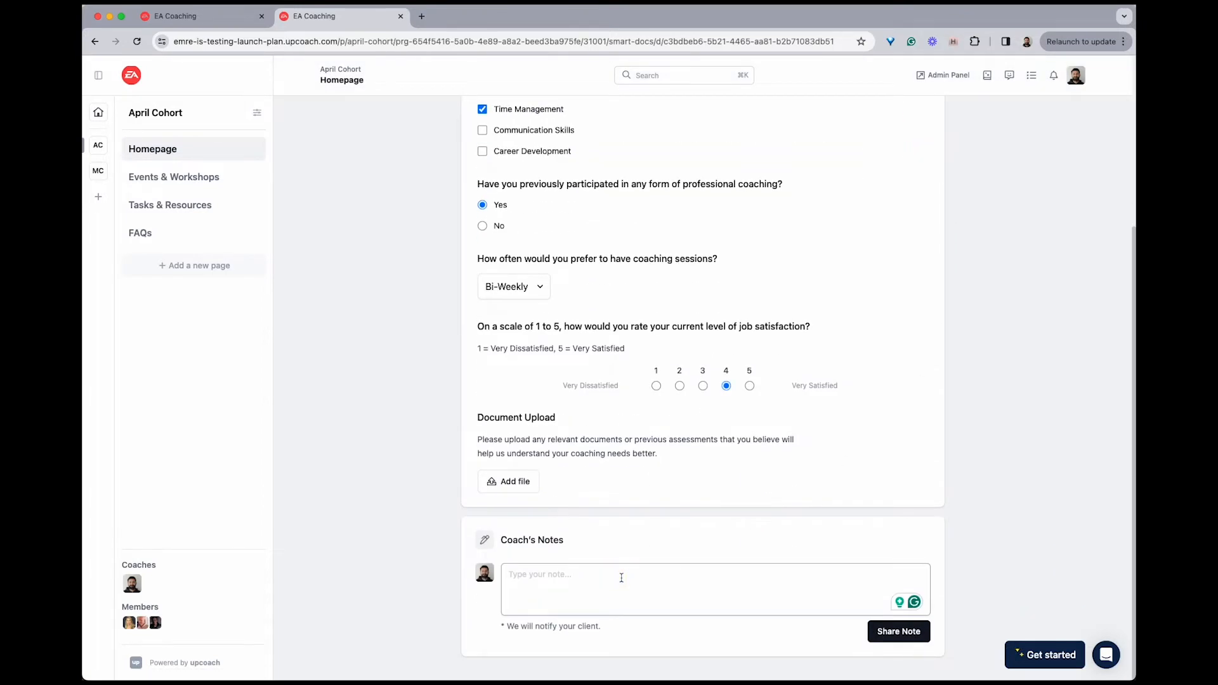
text(That was good. Can you tell me more about....)
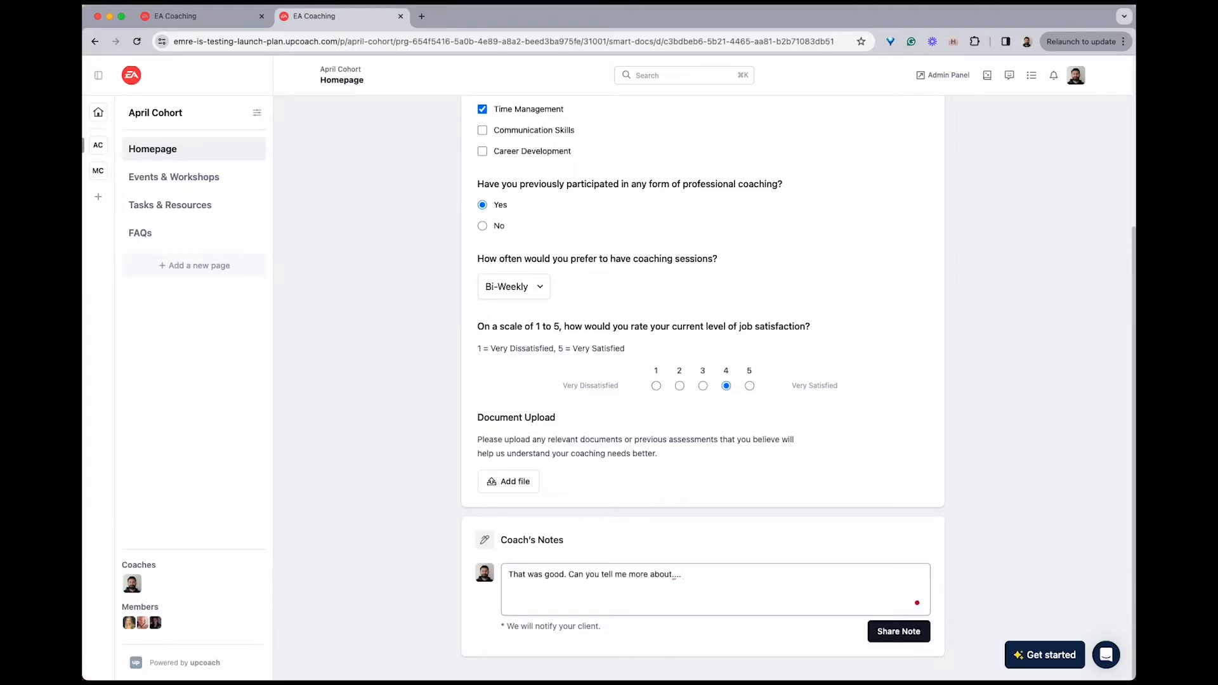
click(898, 631)
scroll(783, 516, down, 2)
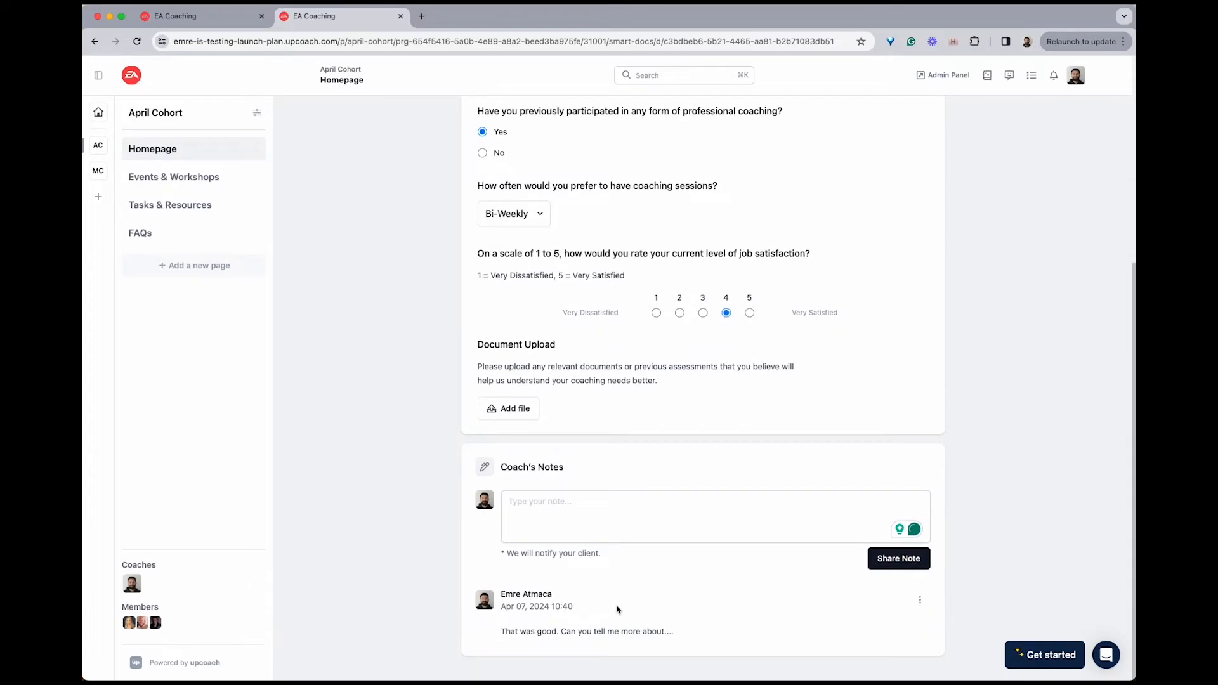
Check in the member's view how the coach's note is indicated in the worksheet list and inside "Your Intake Worksheet"
scroll(701, 240, up, 5)
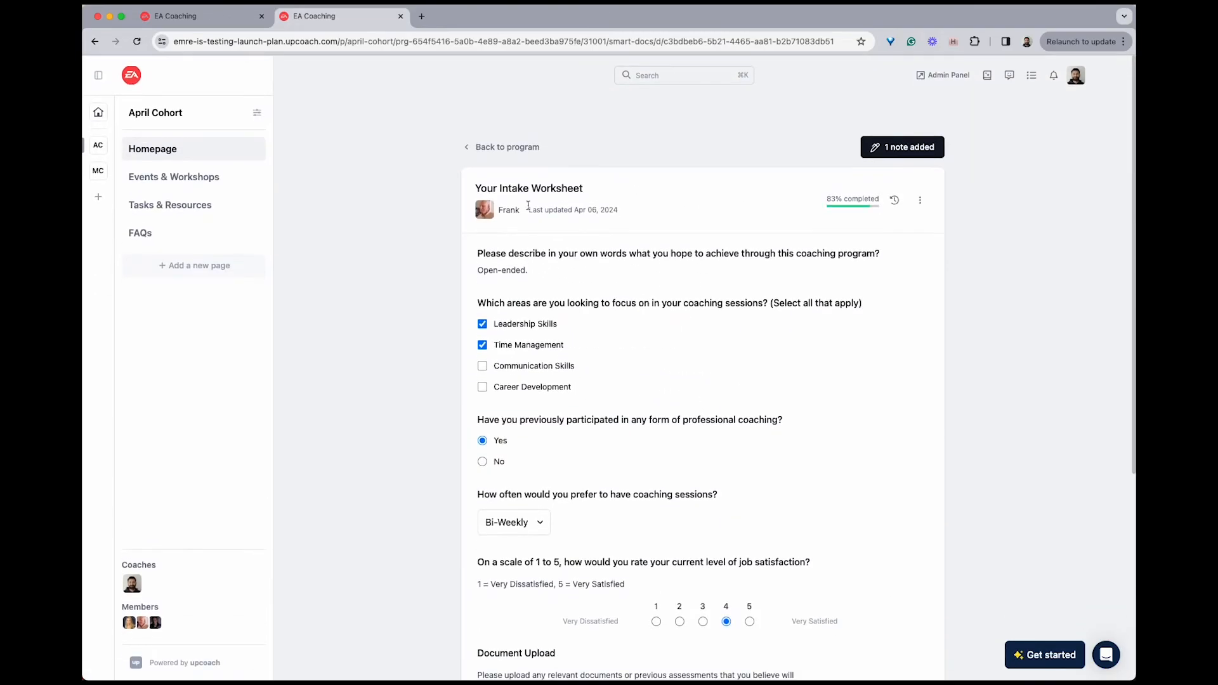
click(510, 211)
click(987, 166)
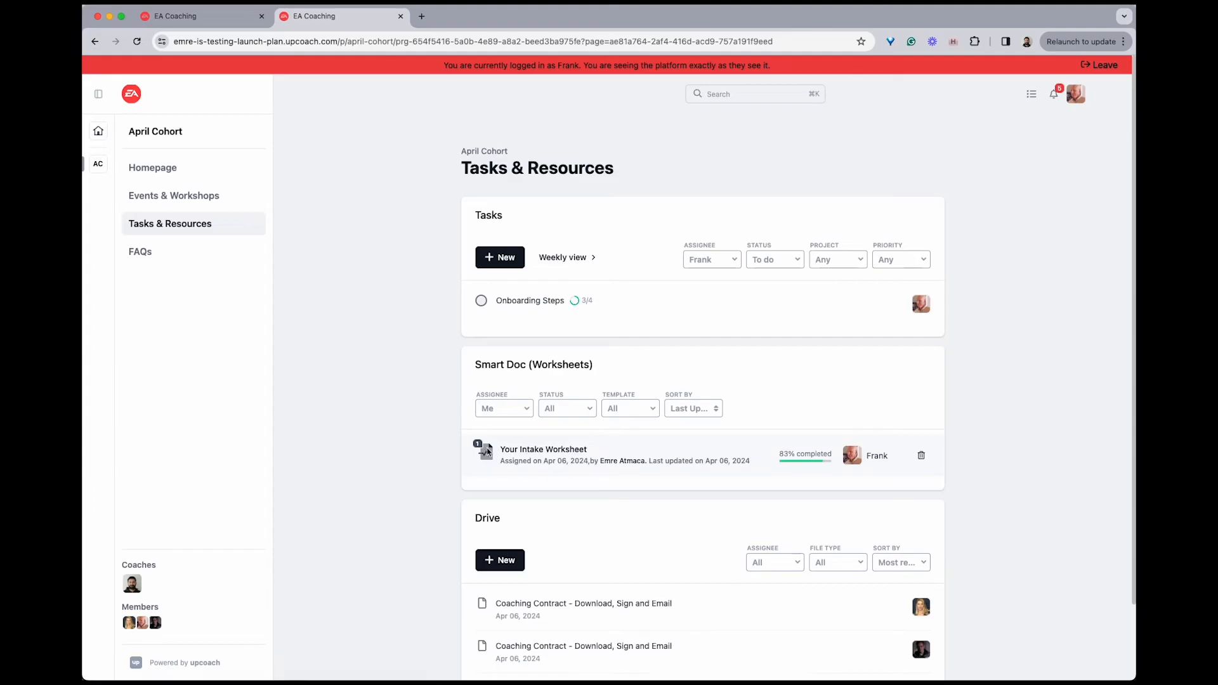
scroll(496, 452, up, 5)
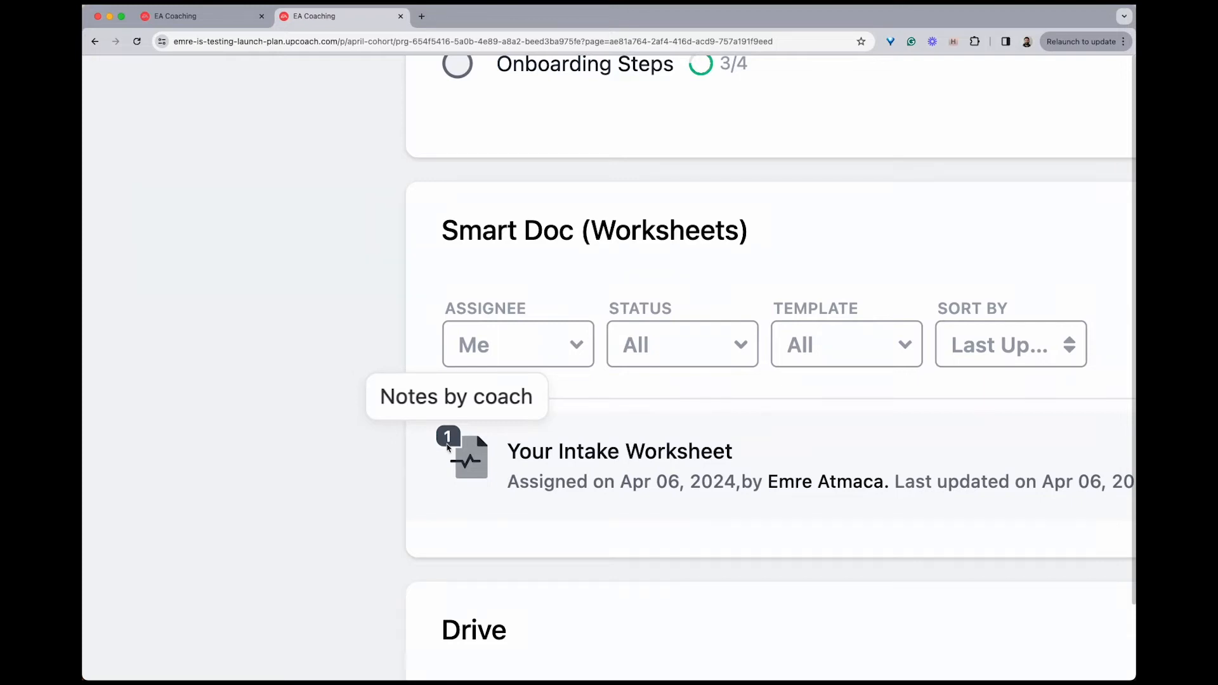
scroll(448, 439, down, 5)
click(538, 449)
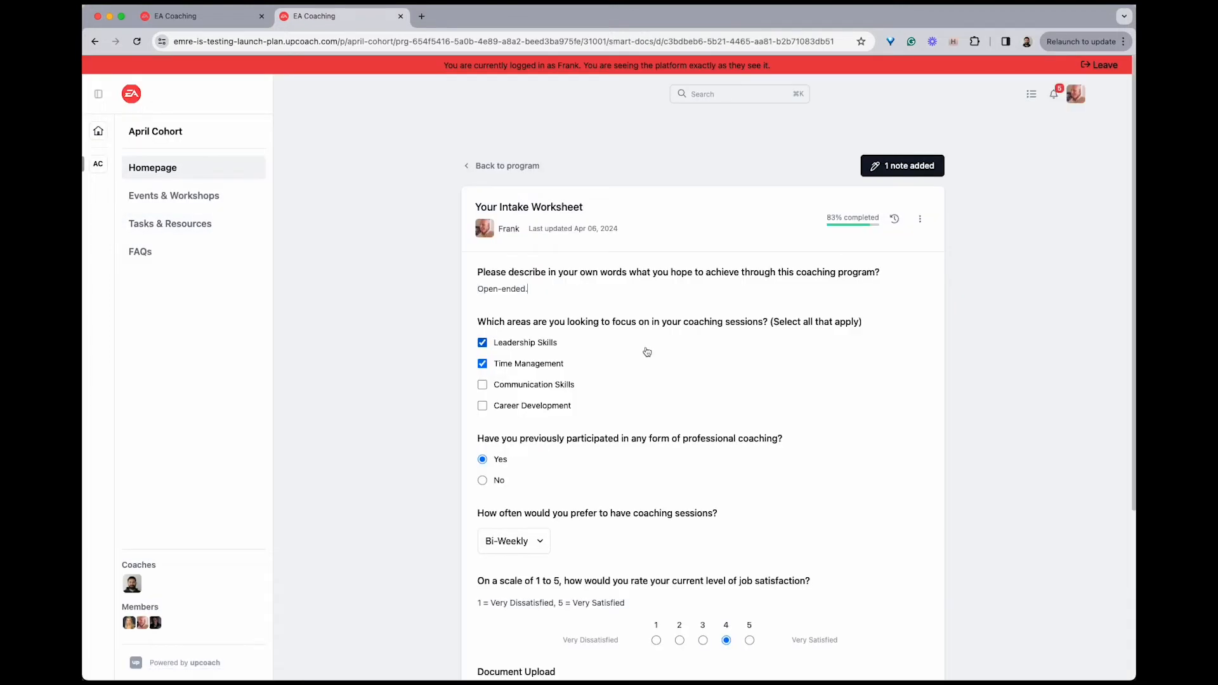
scroll(644, 454, down, 5)
scroll(908, 184, up, 5)
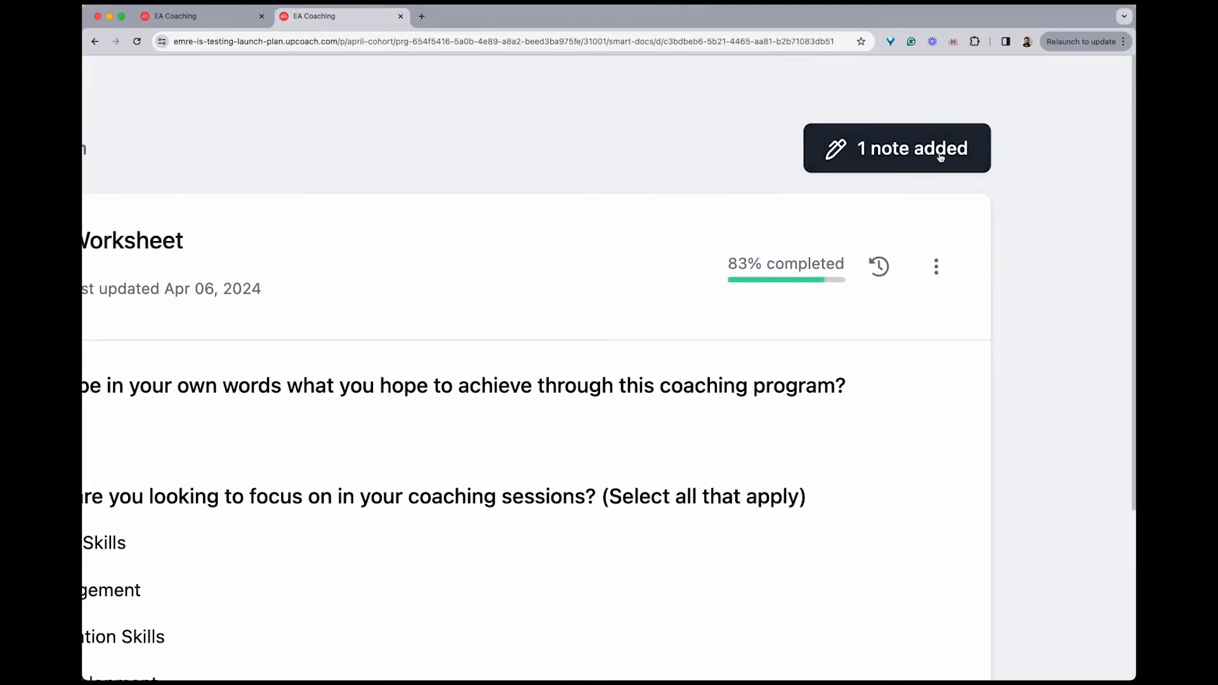
scroll(941, 157, down, 5)
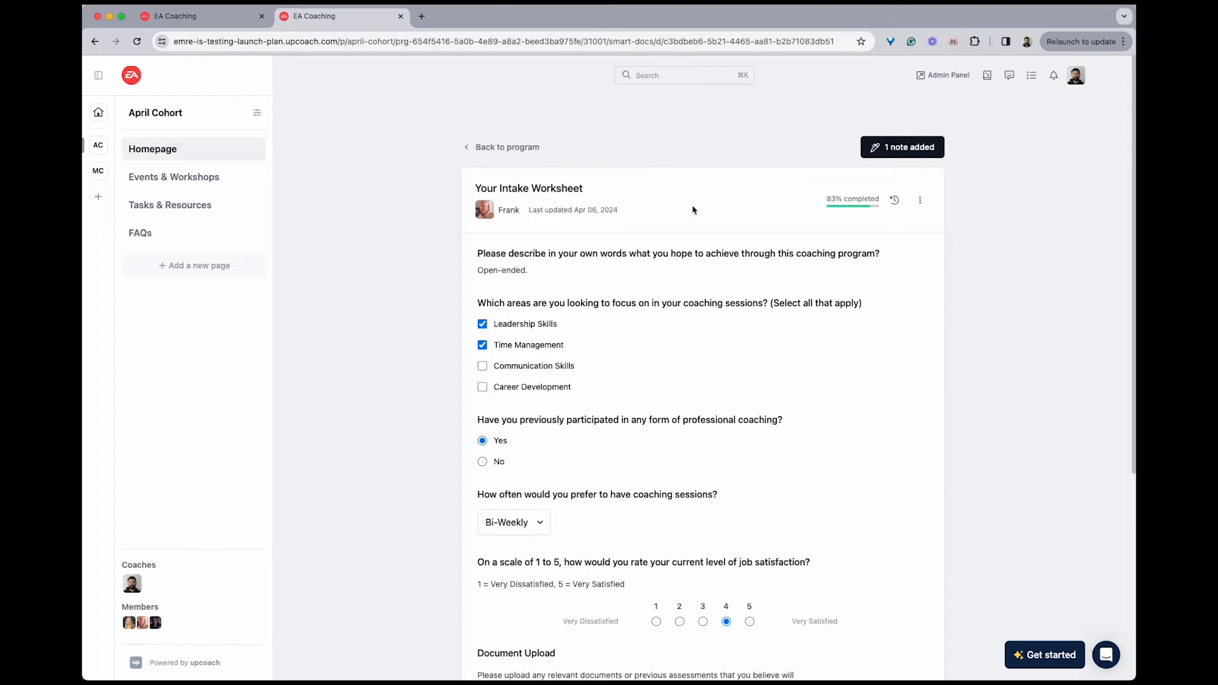
Export the intake worksheet to PDF as your-intake-worksheet in the Documents folder and open the downloaded file to review it
click(920, 201)
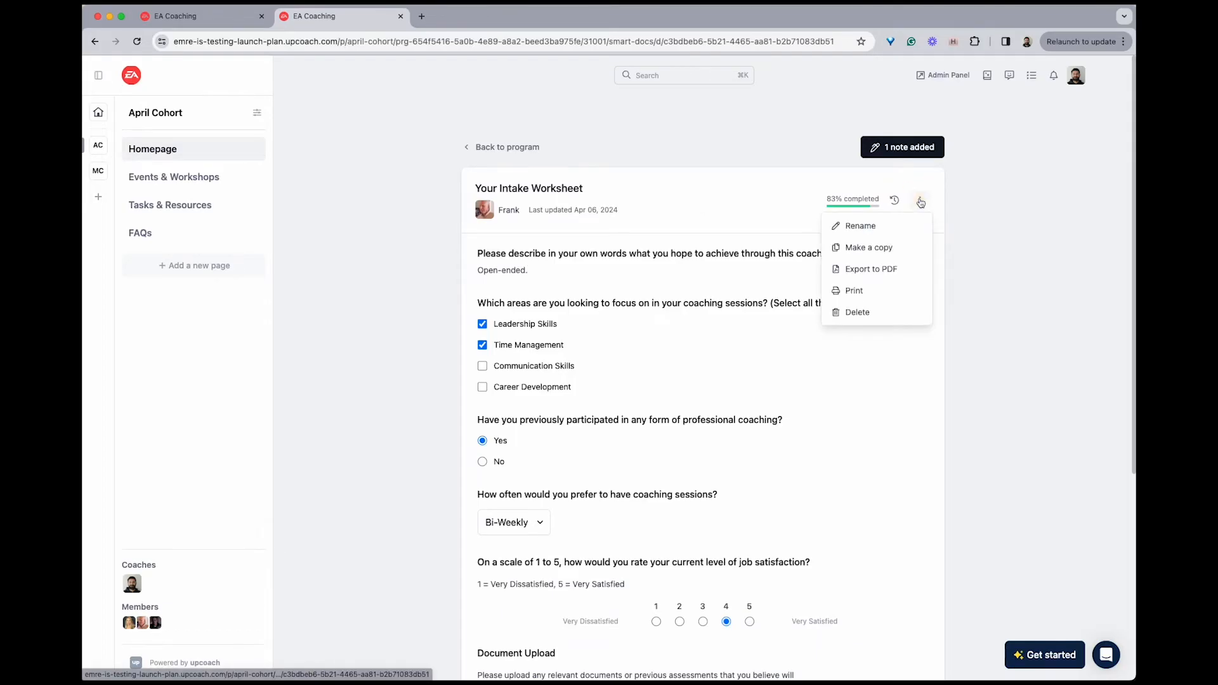
click(901, 273)
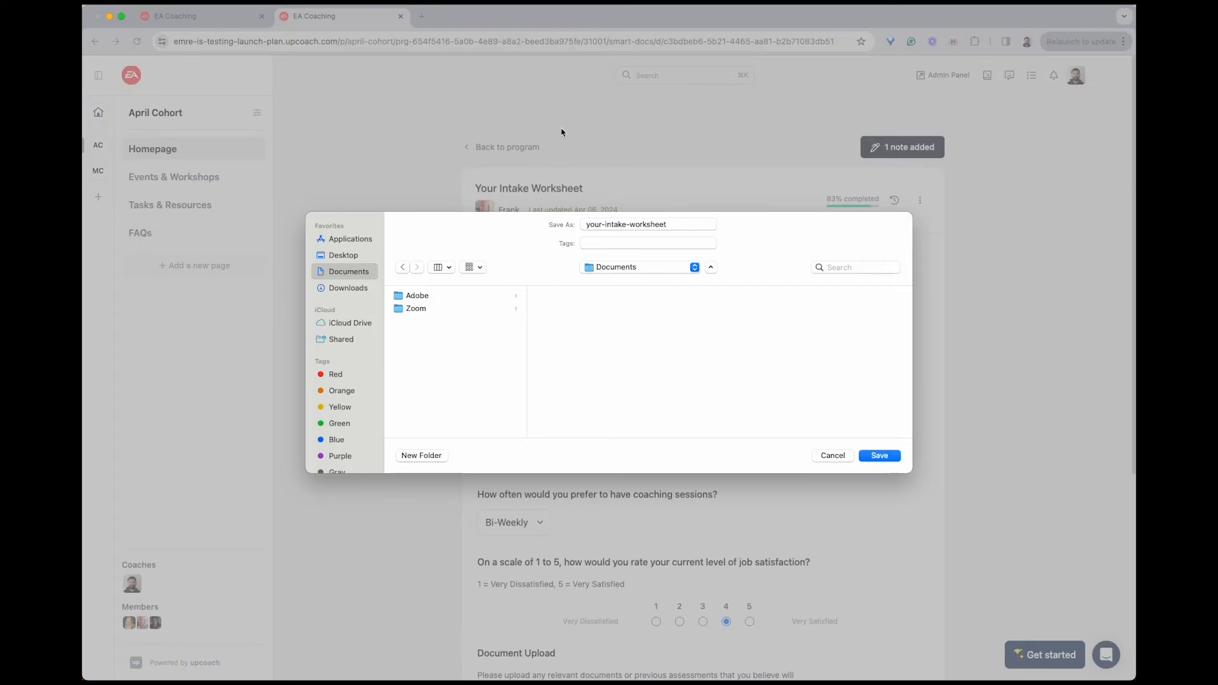
click(881, 456)
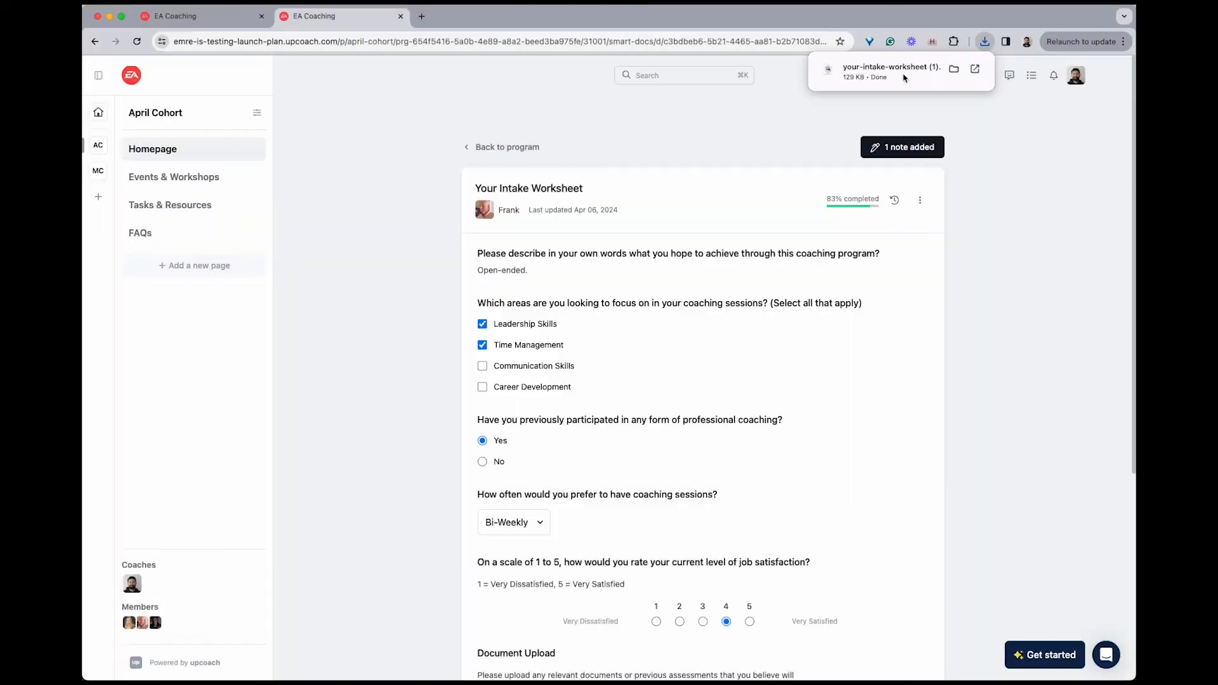
click(905, 77)
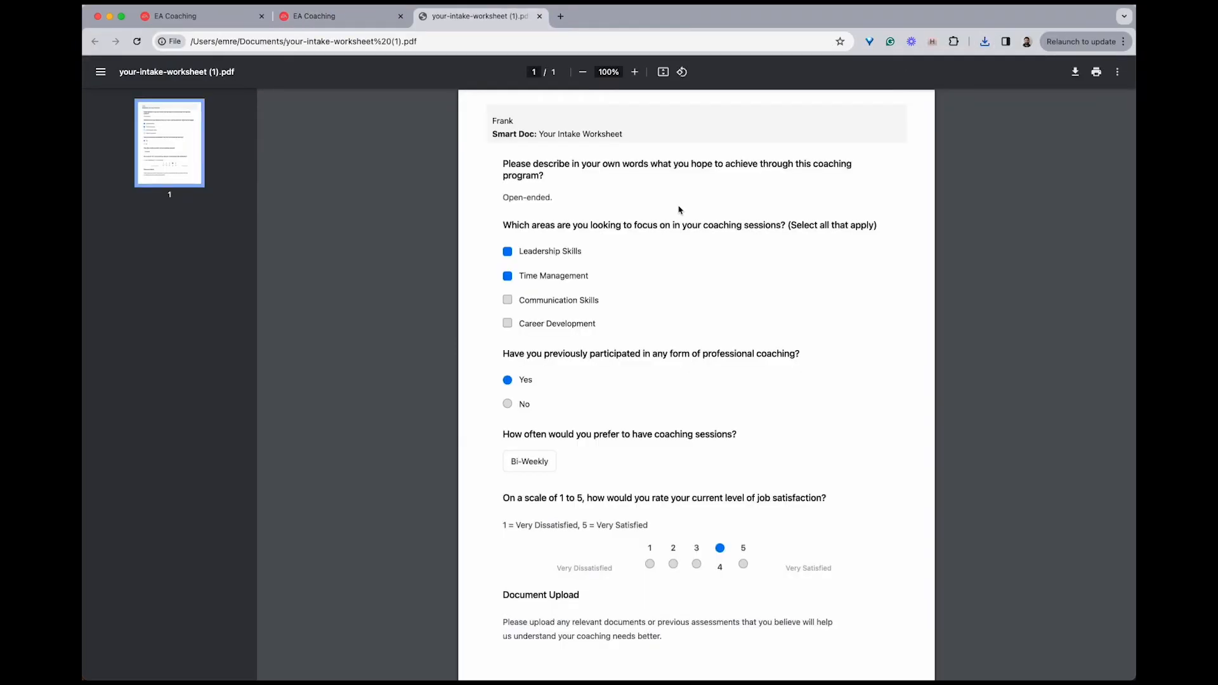
scroll(664, 256, down, 1)
scroll(664, 257, up, 1)
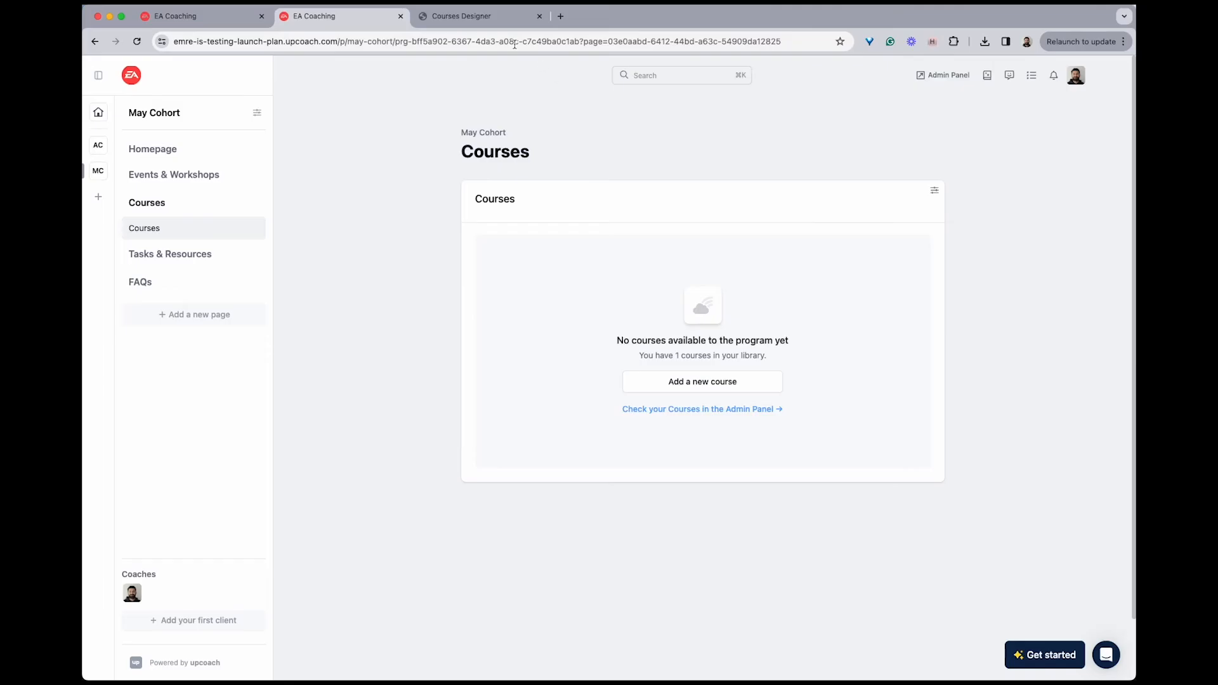
Examine the video, heading and text blocks of the "Initial Coaching Assessment & Goals" lesson in the Courses Designer
click(485, 19)
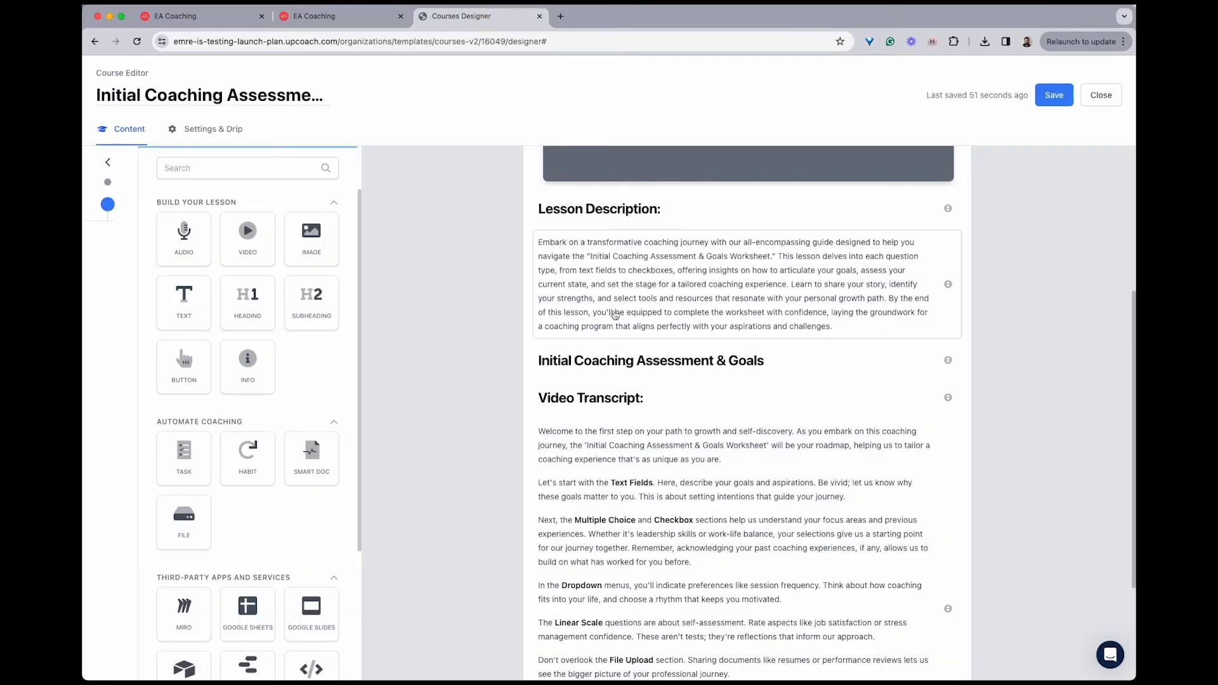
scroll(614, 315, up, 5)
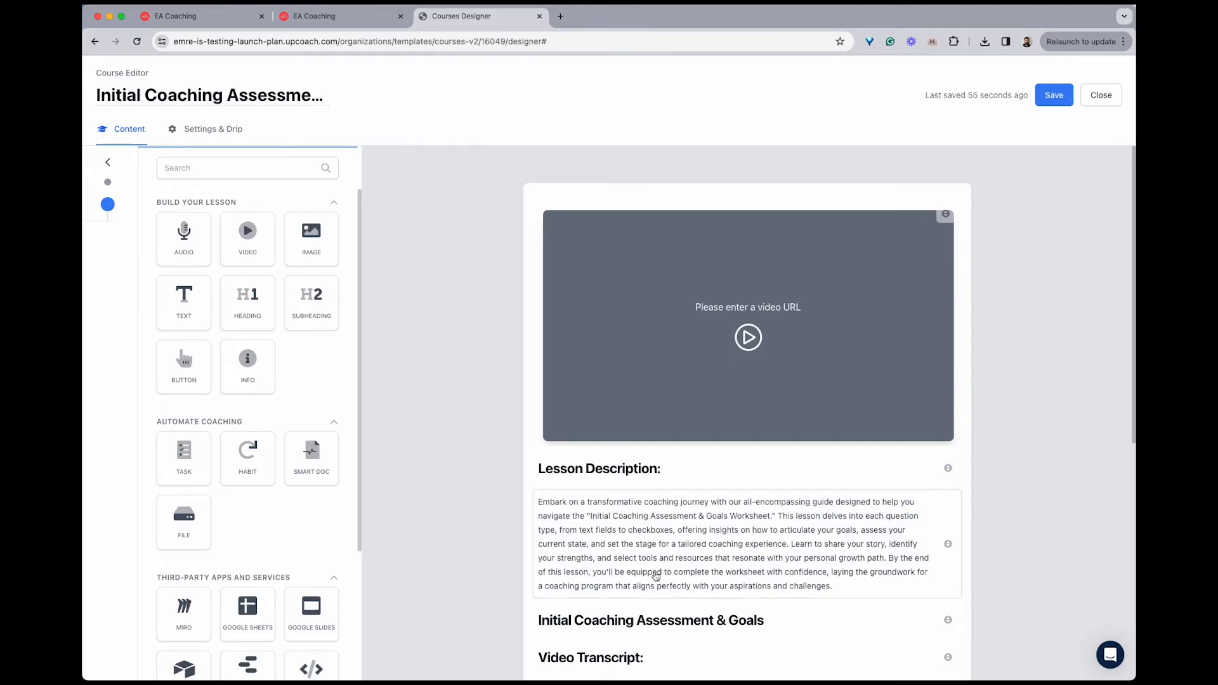
click(623, 349)
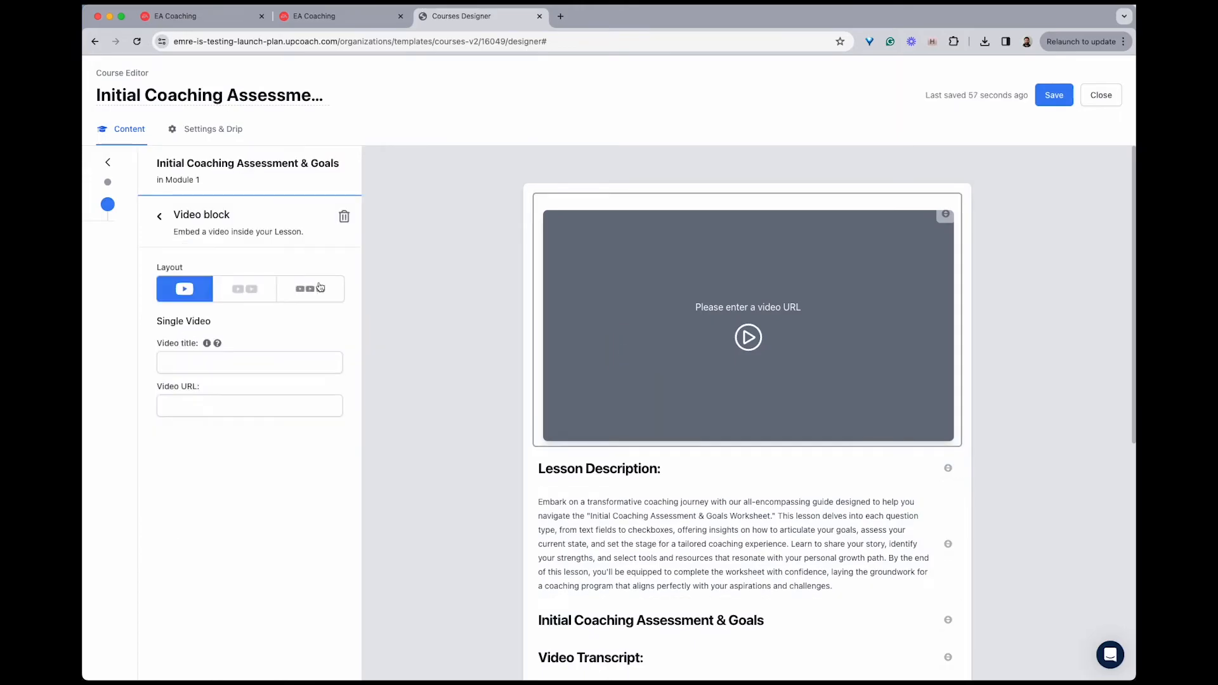
click(159, 216)
scroll(416, 342, down, 3)
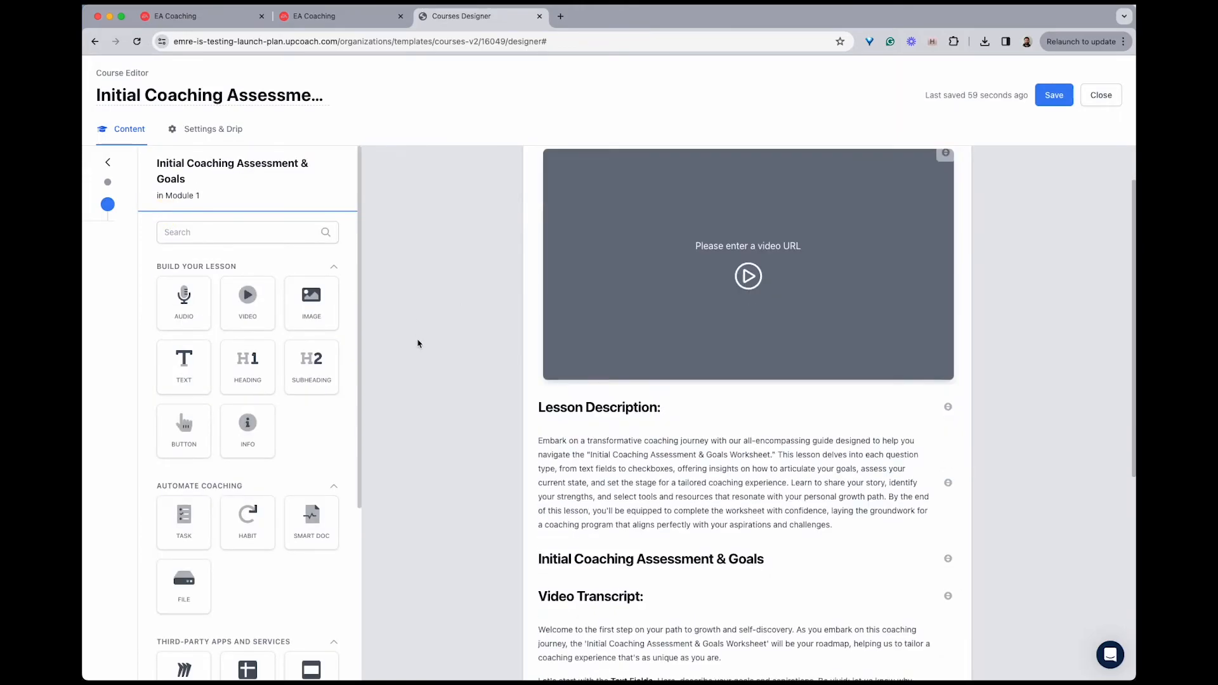
click(628, 342)
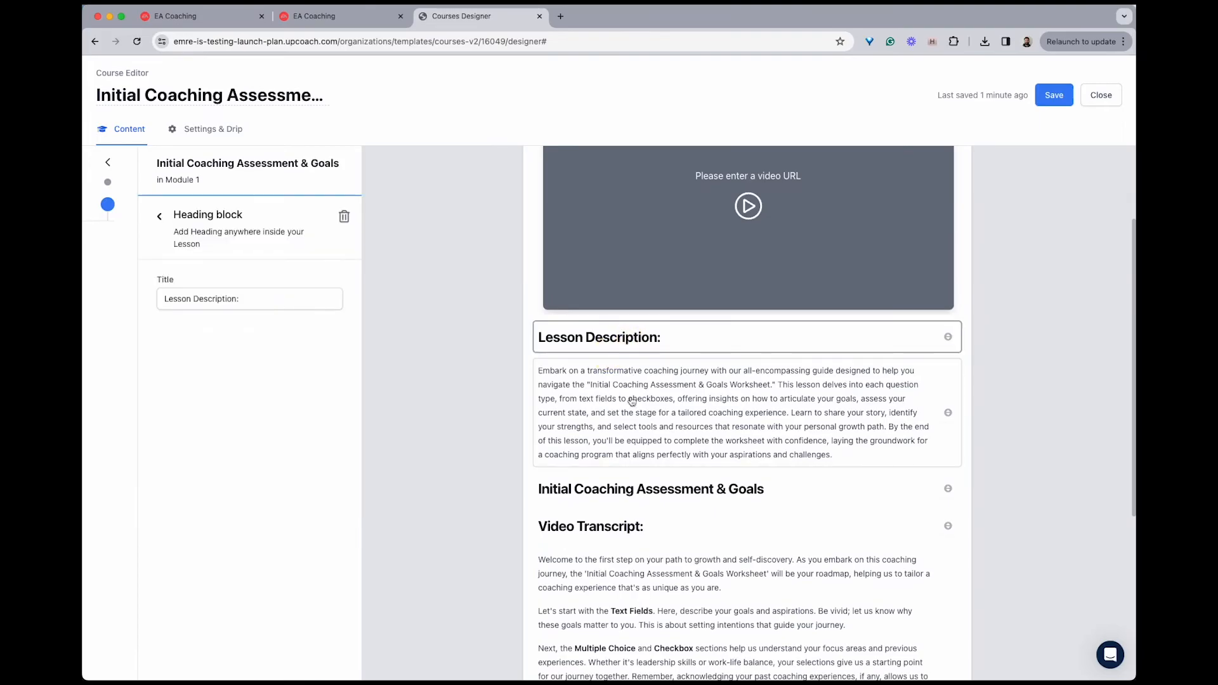
click(616, 398)
scroll(610, 397, down, 3)
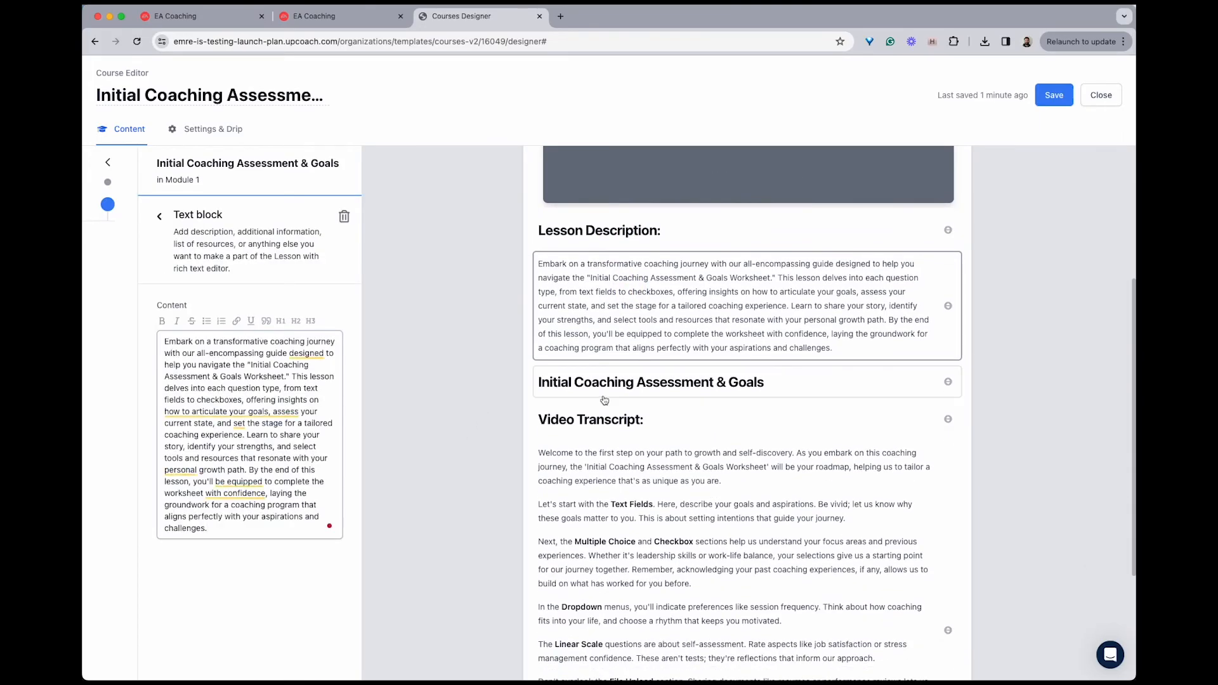
click(578, 393)
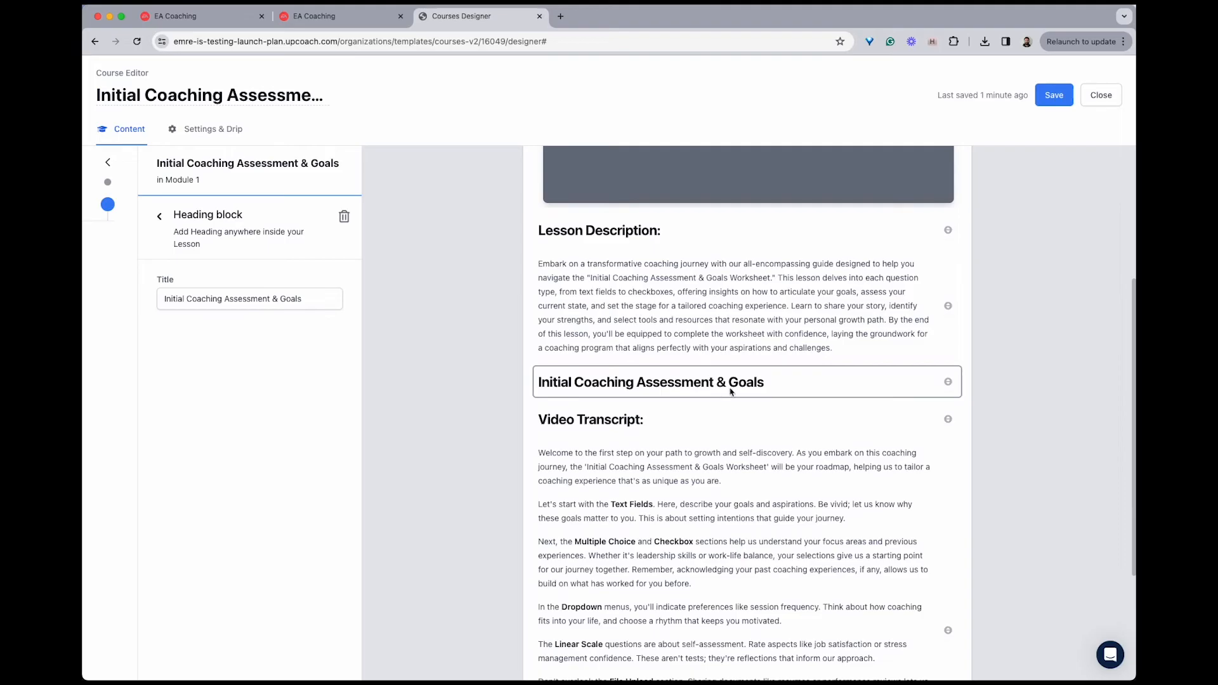
Insert a Smart Doc block between the "Initial Coaching Assessment & Goals" and "Video Transcript:" headings
click(159, 217)
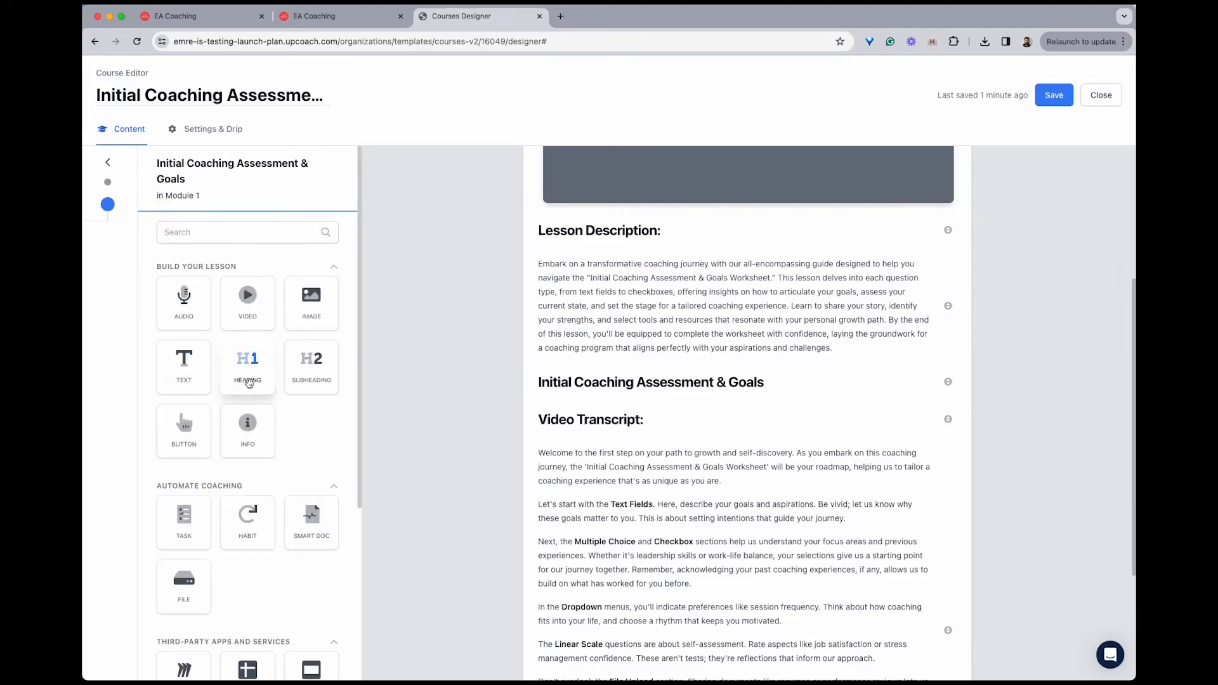
scroll(249, 383, down, 3)
drag(311, 398, 580, 403)
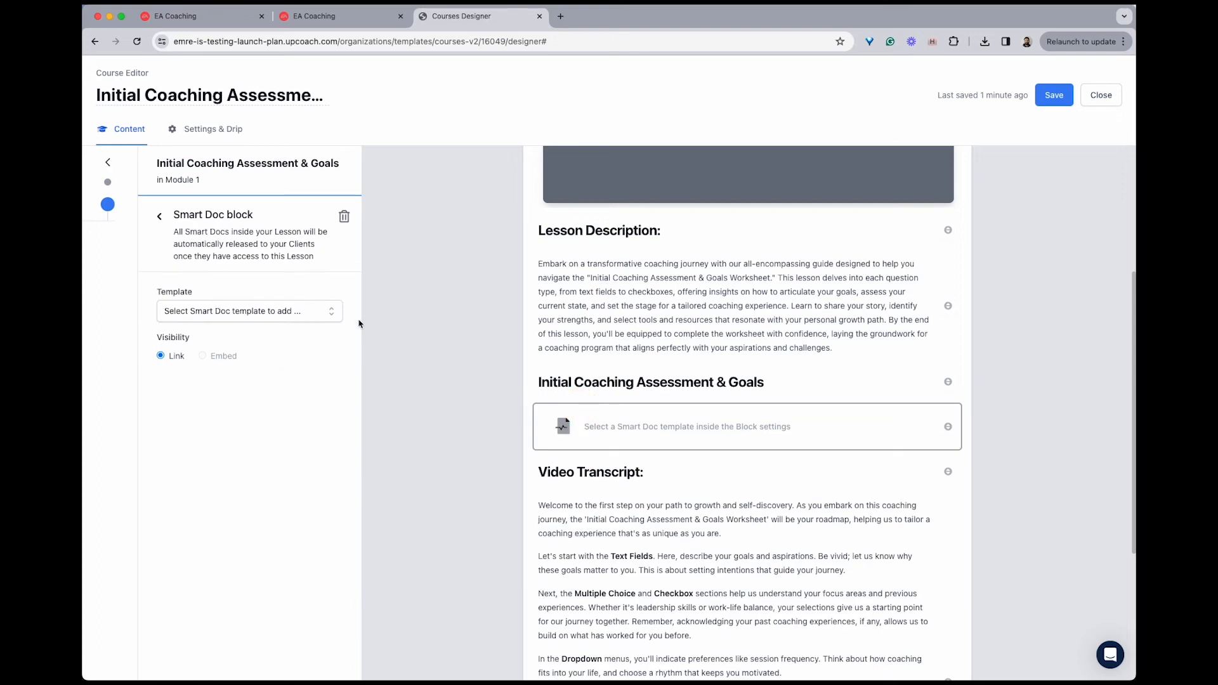
Assign the "Initial Coaching Assessment & Goals" template to the Smart Doc block, embed the entire document in the lesson, and save the course
click(287, 311)
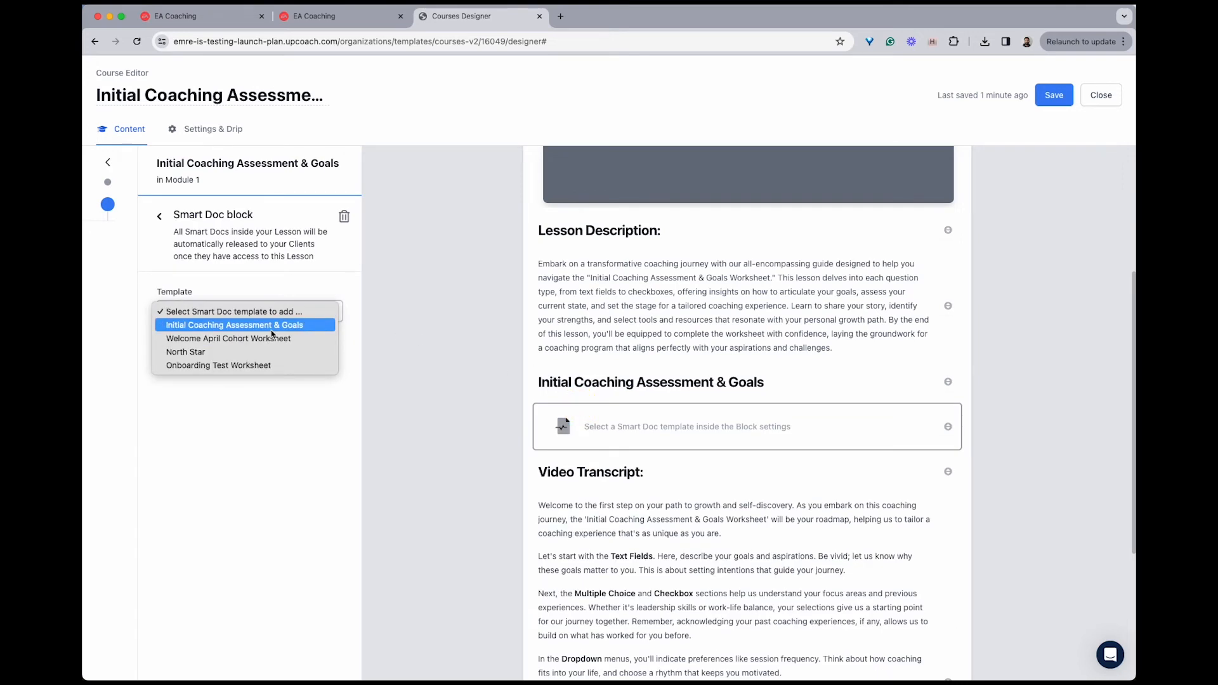
click(272, 330)
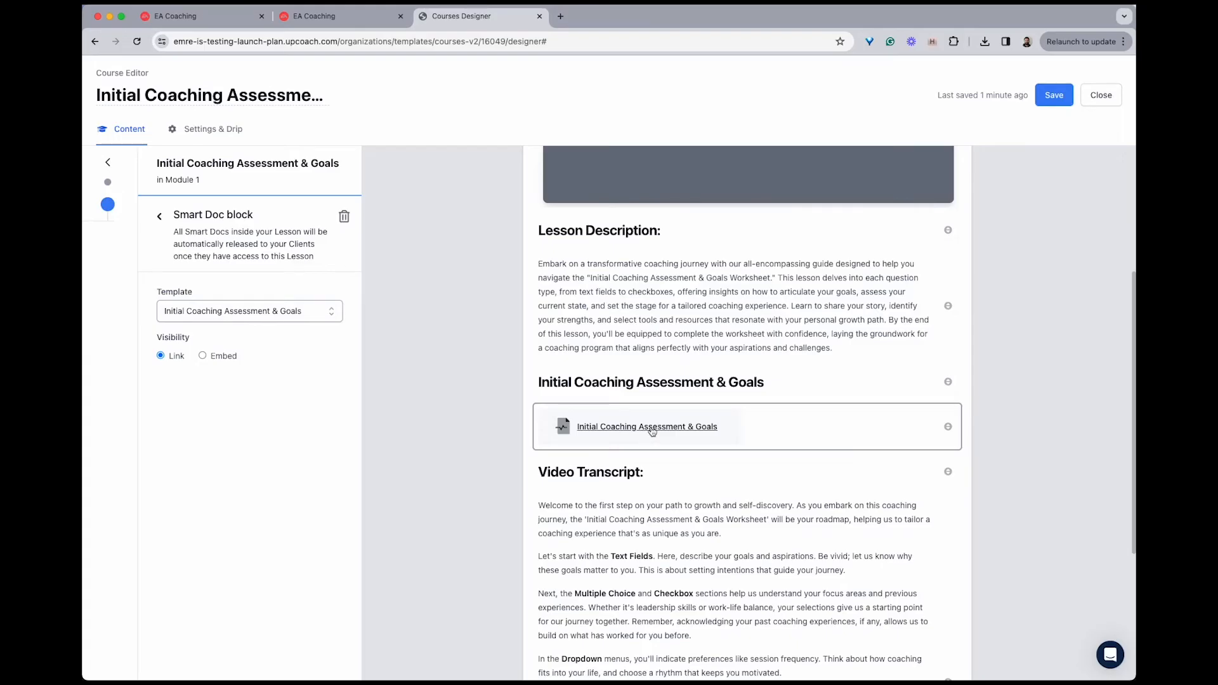
click(217, 359)
scroll(620, 483, down, 3)
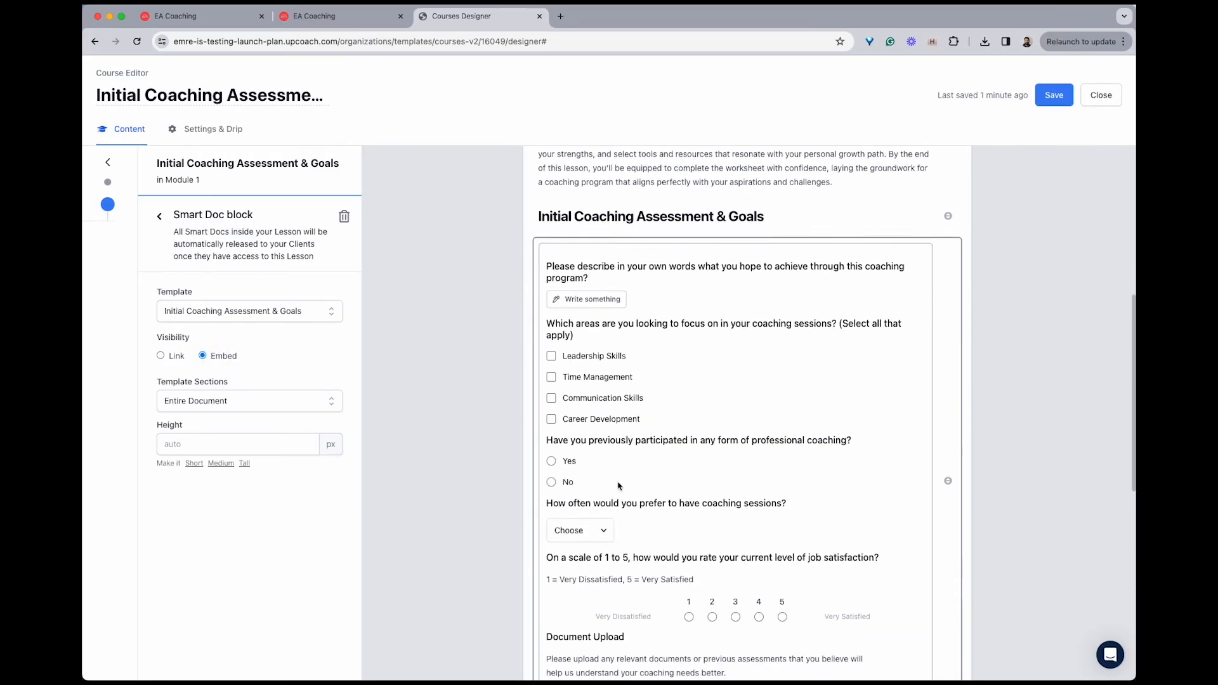
scroll(619, 486, down, 7)
scroll(621, 481, up, 10)
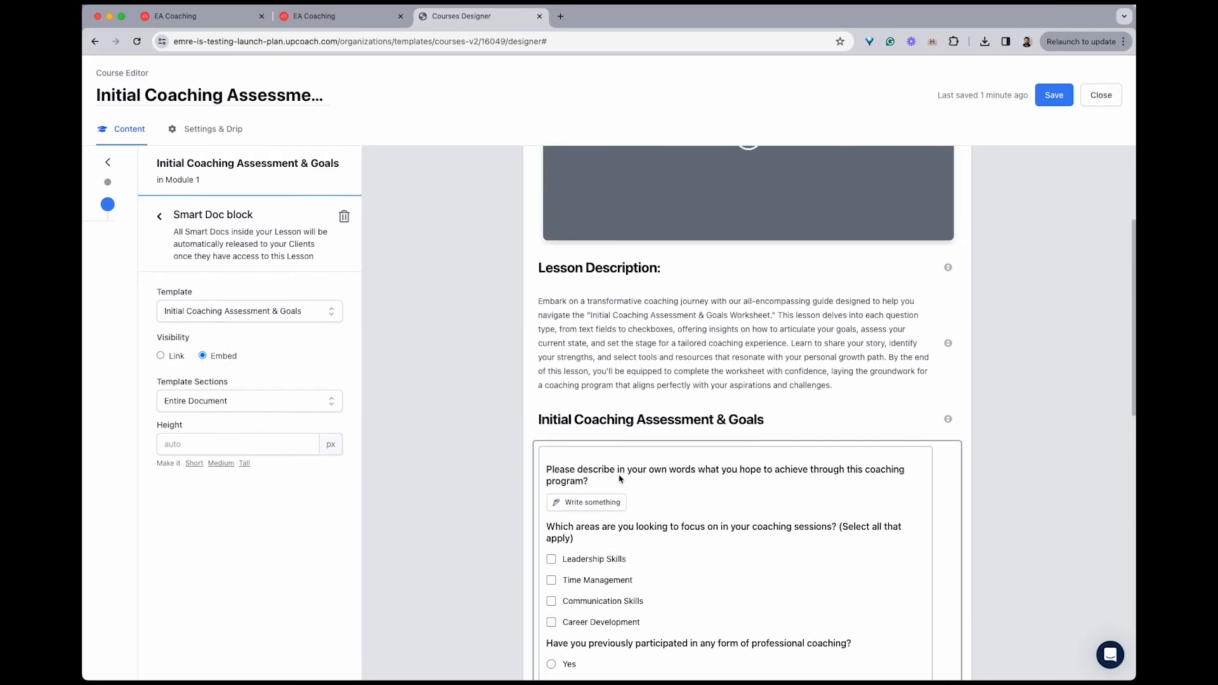
scroll(620, 479, up, 4)
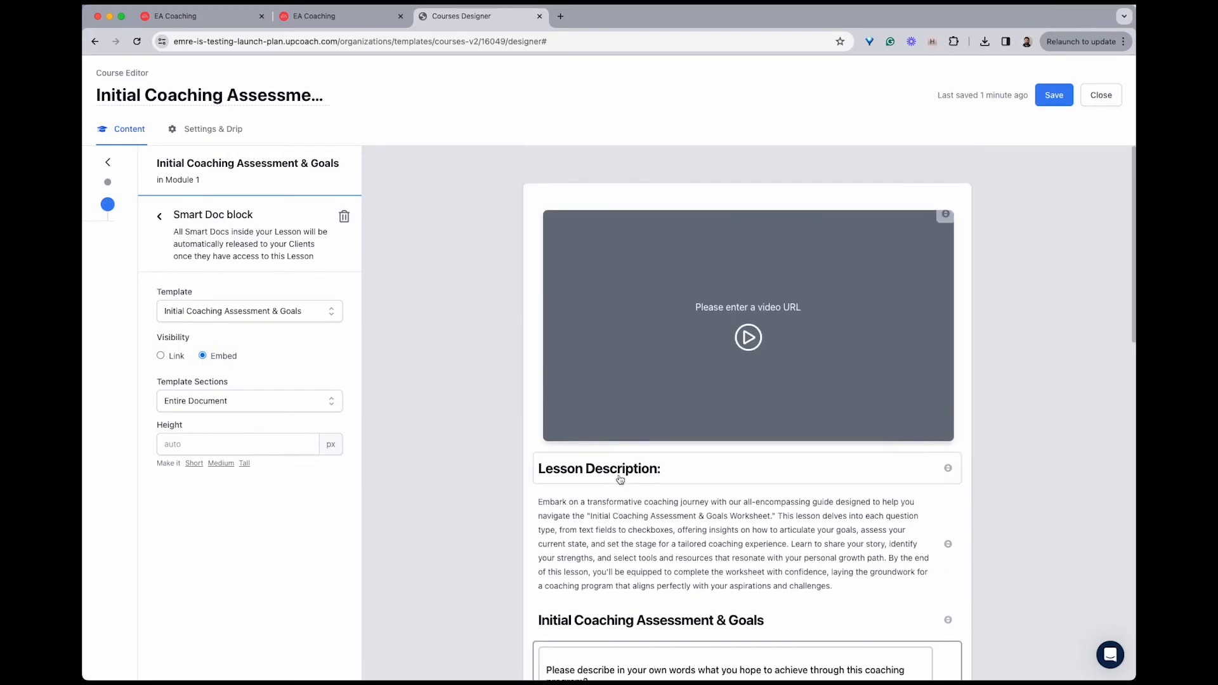
click(1055, 95)
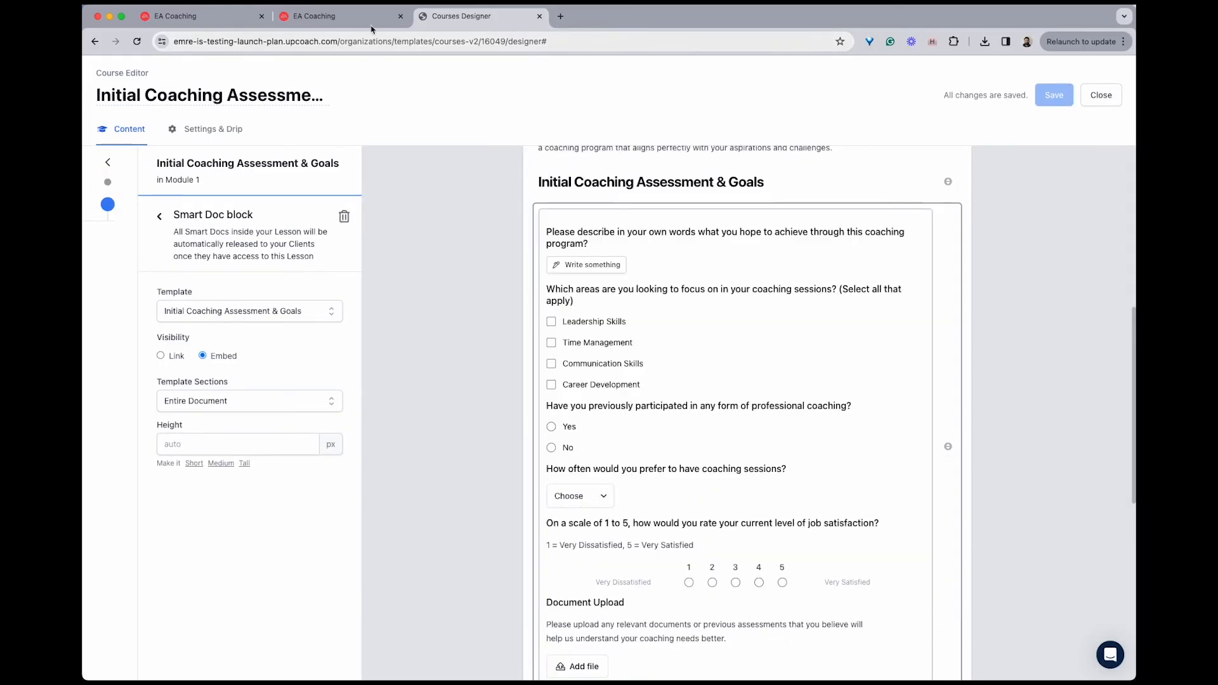
Add the "Initial Coaching Assessment & Goals Course" to the Courses block of the May Cohort program and start it
click(350, 19)
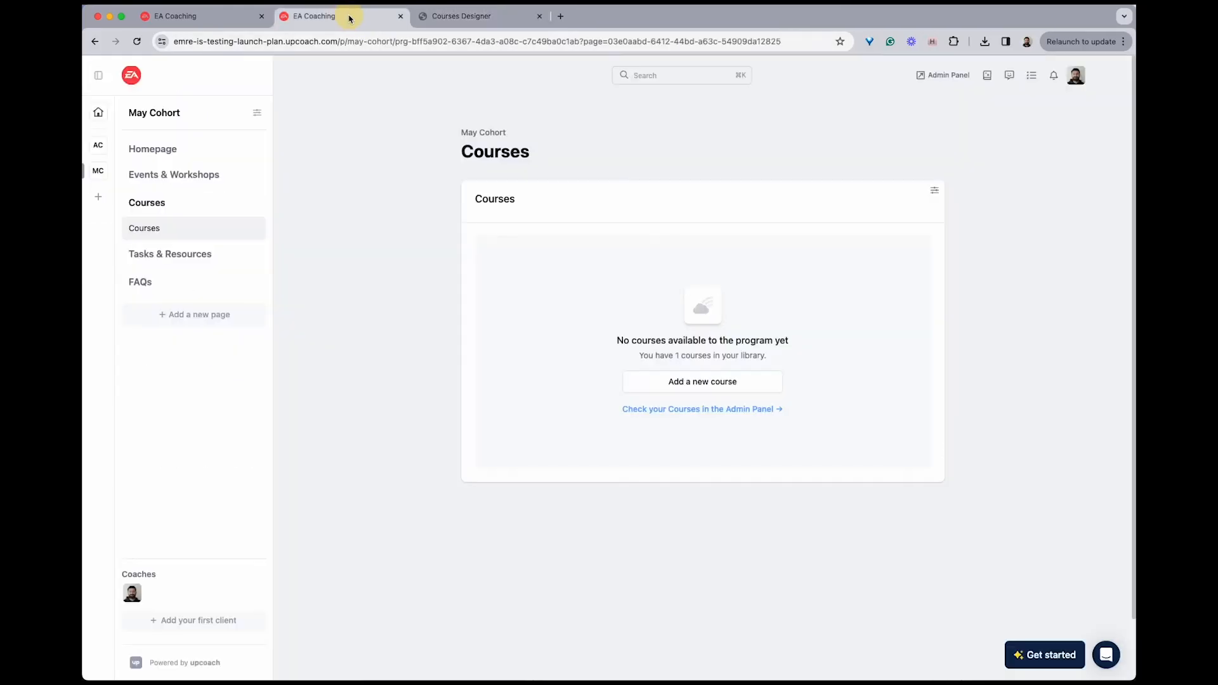
click(715, 386)
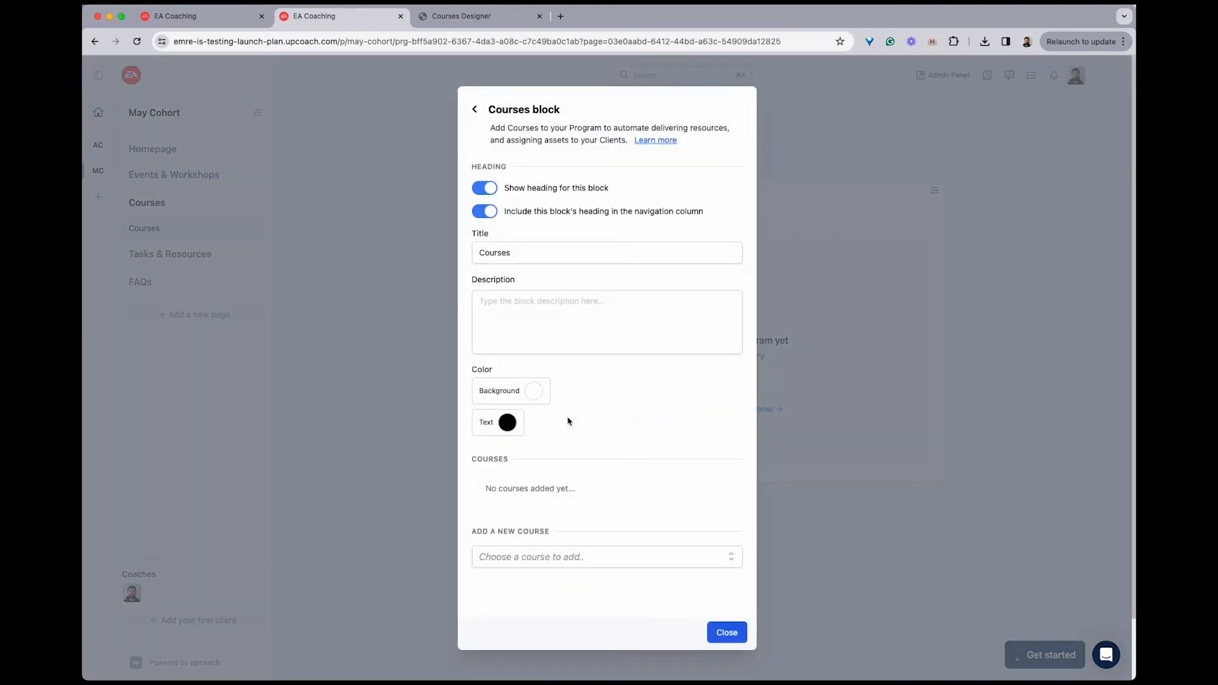
click(575, 556)
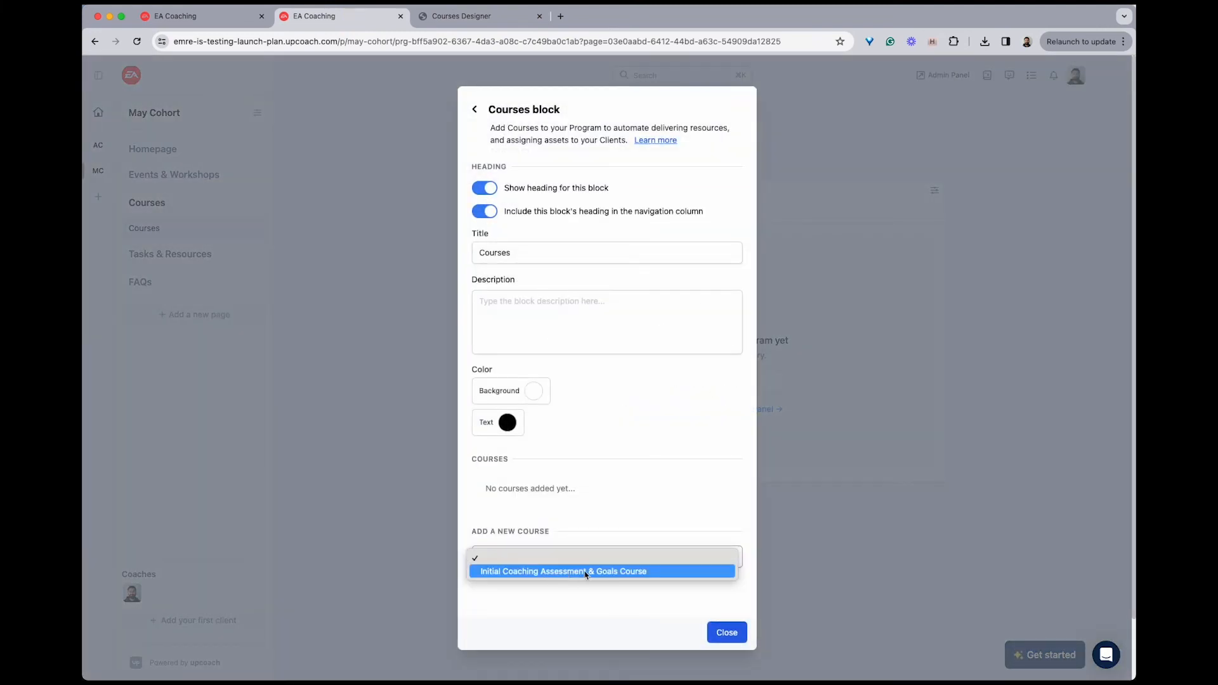
click(585, 572)
click(524, 510)
click(683, 496)
click(531, 511)
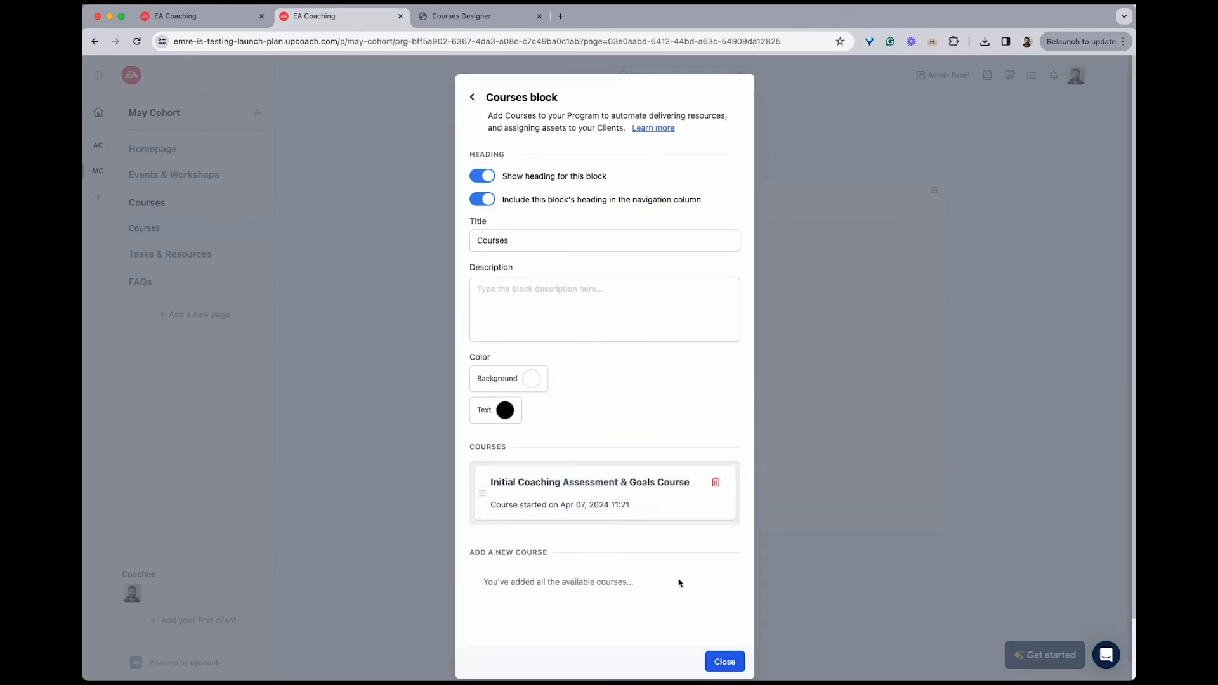
scroll(672, 619, down, 1)
click(724, 646)
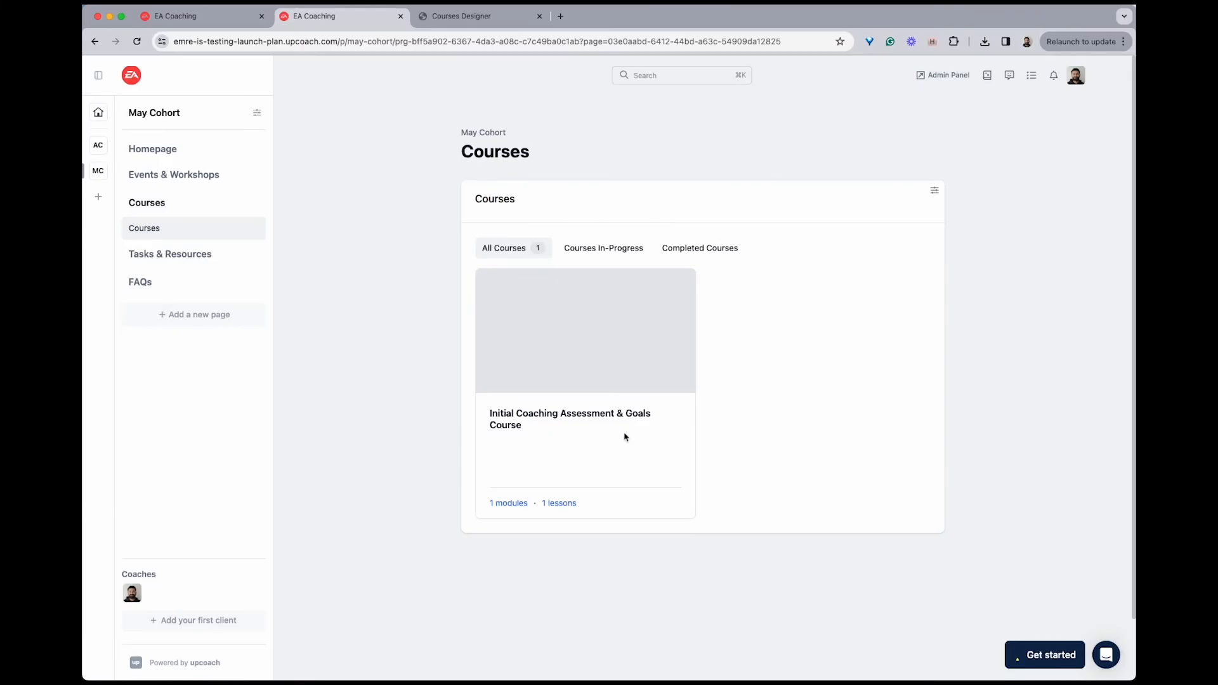
In the course's embedded worksheet, answer the first question with "My answer." and choose Leadership Skills, Time Management and Communication Skills as focus areas
click(587, 416)
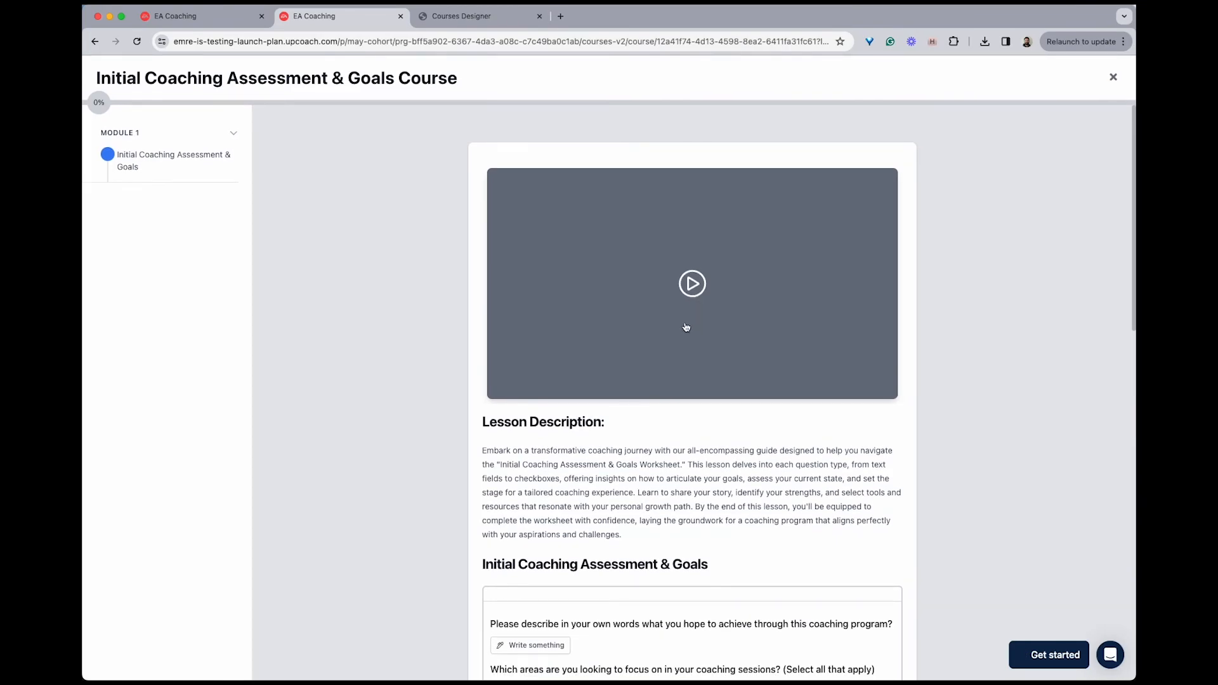
scroll(655, 412, down, 3)
scroll(655, 422, down, 5)
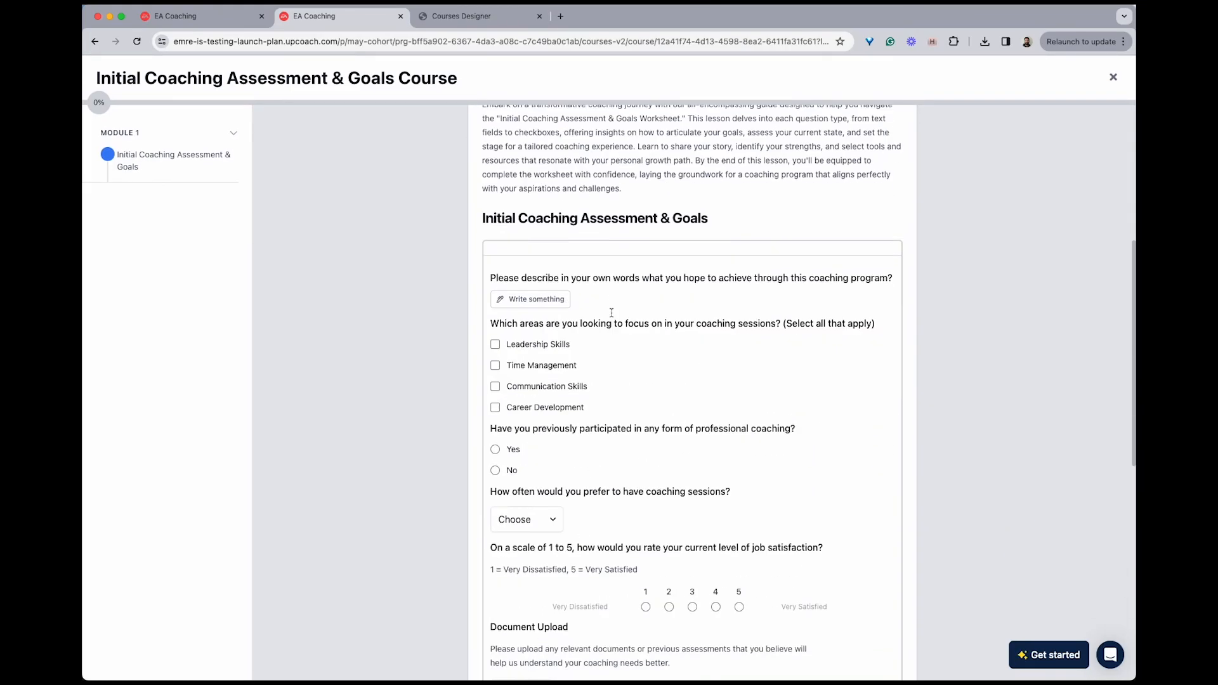
click(552, 236)
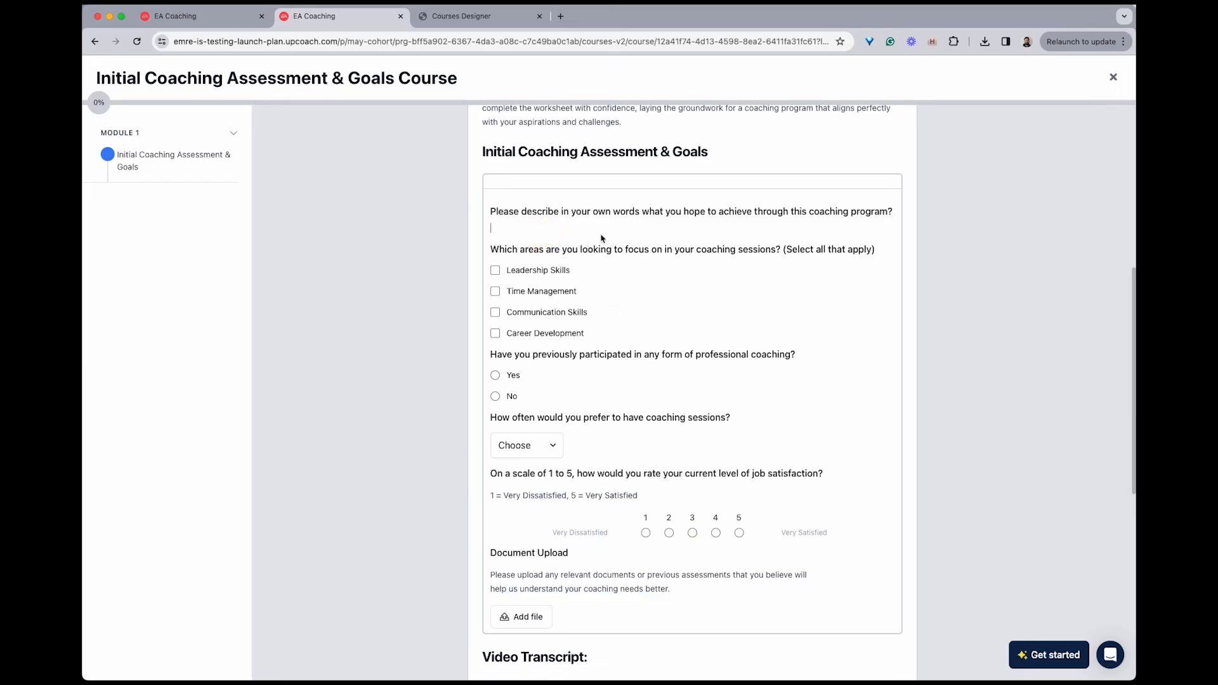
text(My answer.)
click(550, 272)
click(549, 293)
click(551, 313)
Answer No to previous coaching, choose Bi-Weekly sessions, rate job satisfaction 3, and leave the course
scroll(592, 347, down, 2)
click(510, 325)
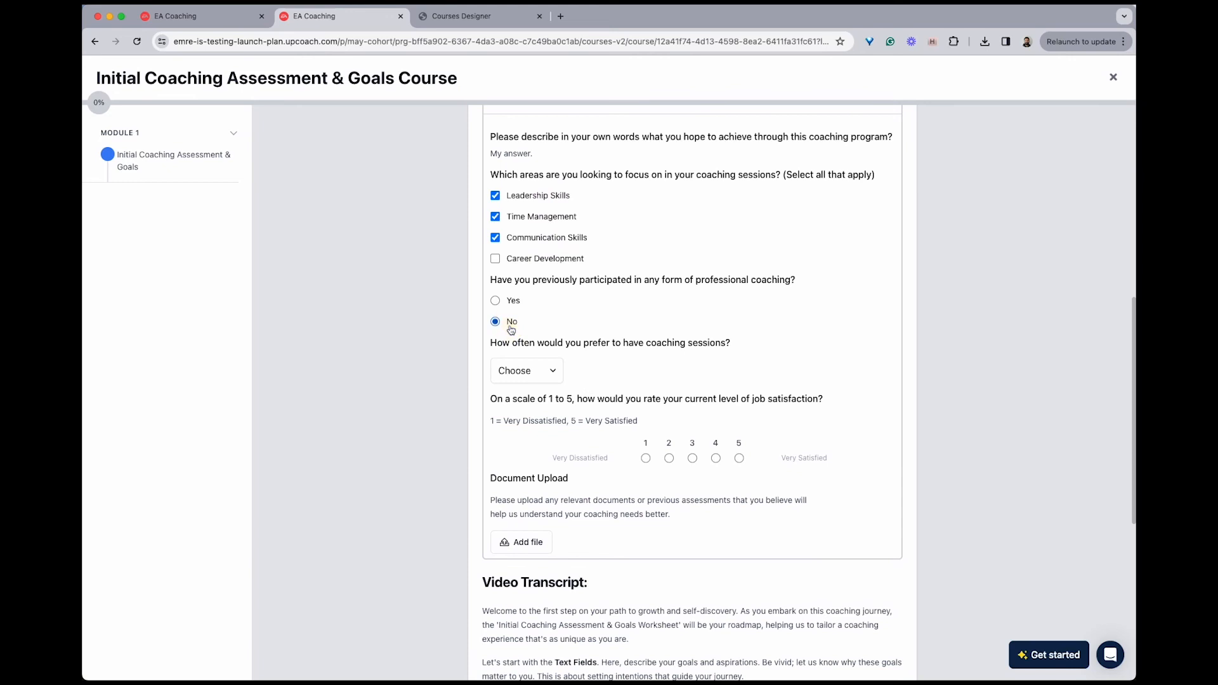
click(533, 370)
click(534, 401)
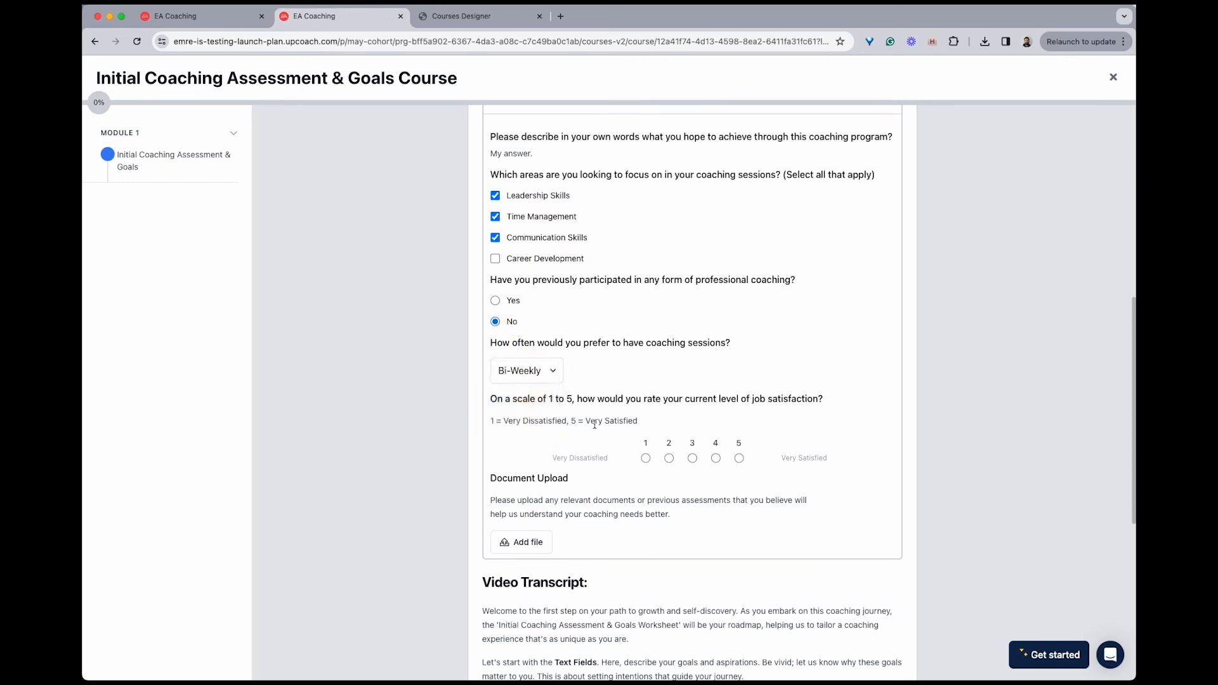
click(692, 459)
scroll(745, 380, up, 7)
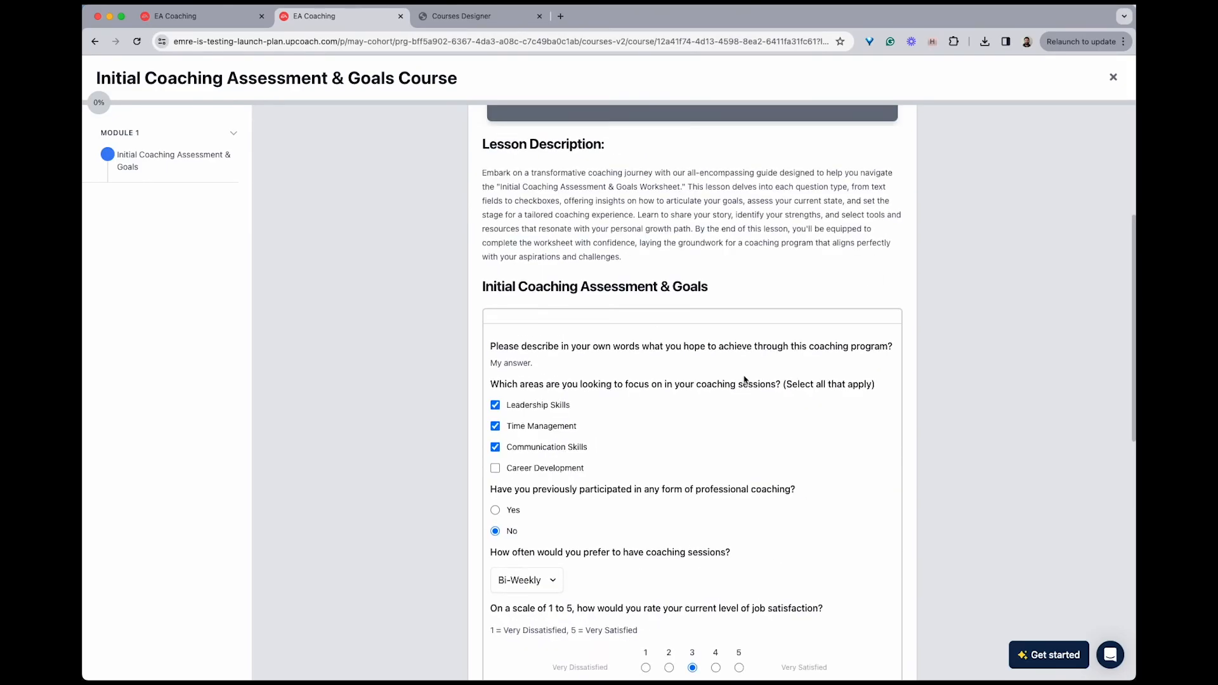
click(1113, 77)
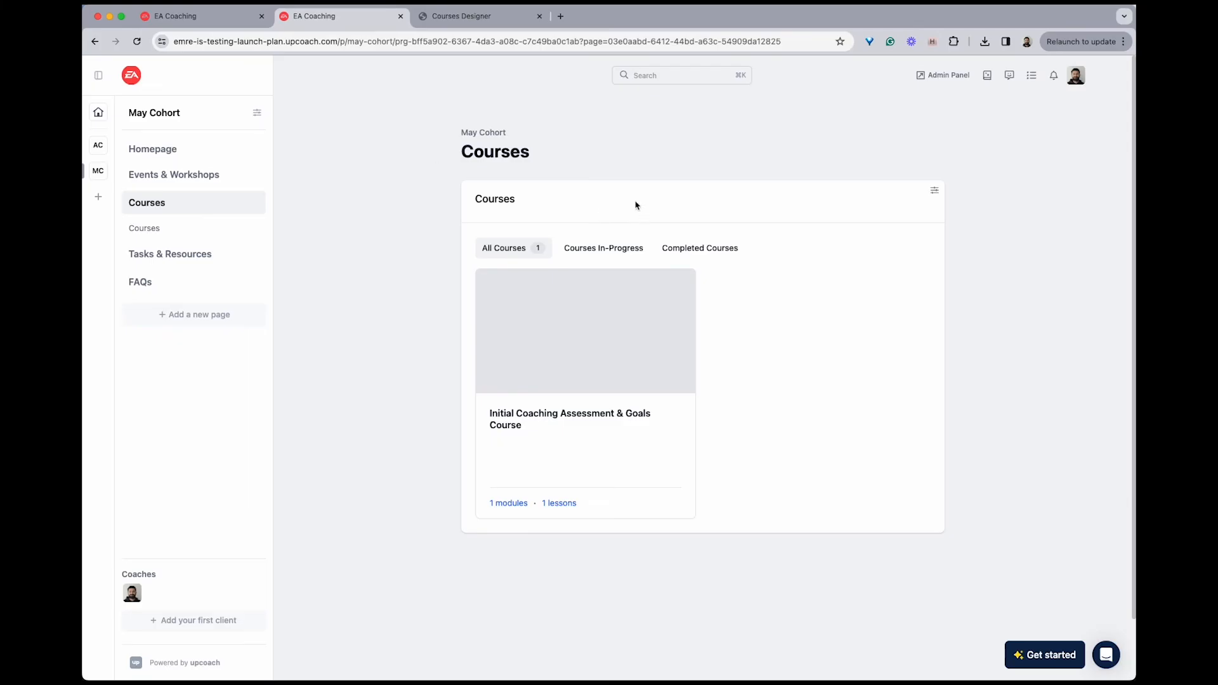
Check the "Initial Coaching Assessment & Goals" worksheet's progress in Tasks & Resources and review its synced answers
click(171, 248)
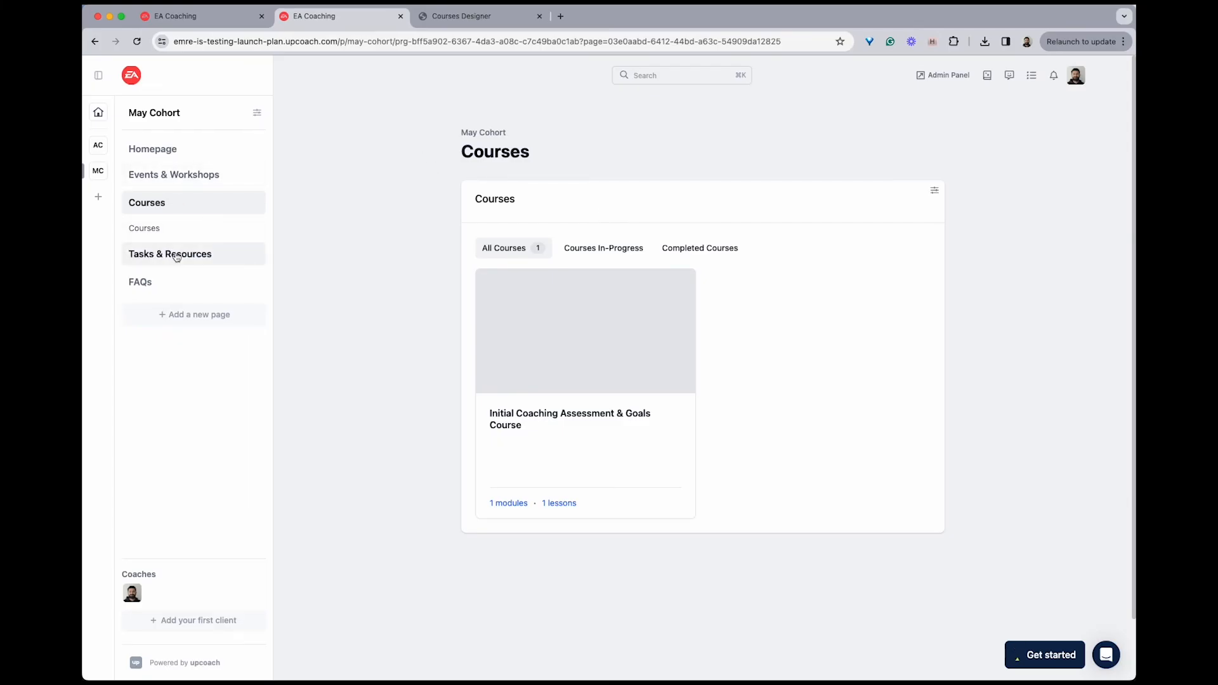
scroll(571, 475, down, 3)
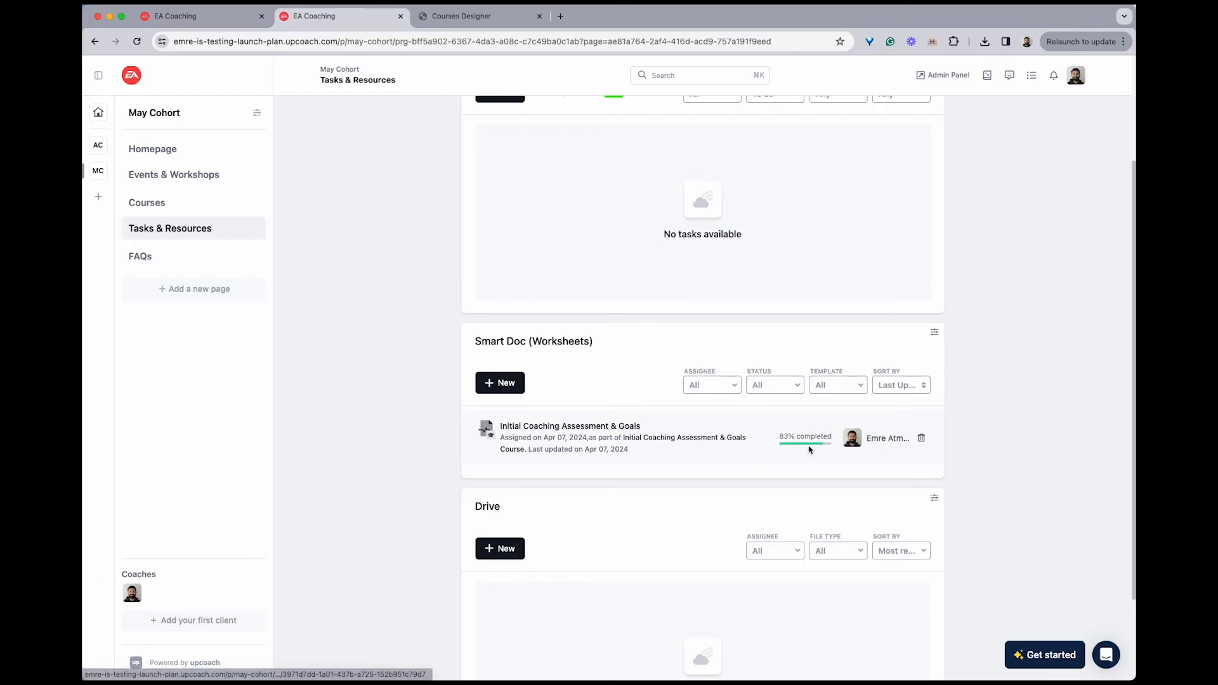
mouse_move(817, 446)
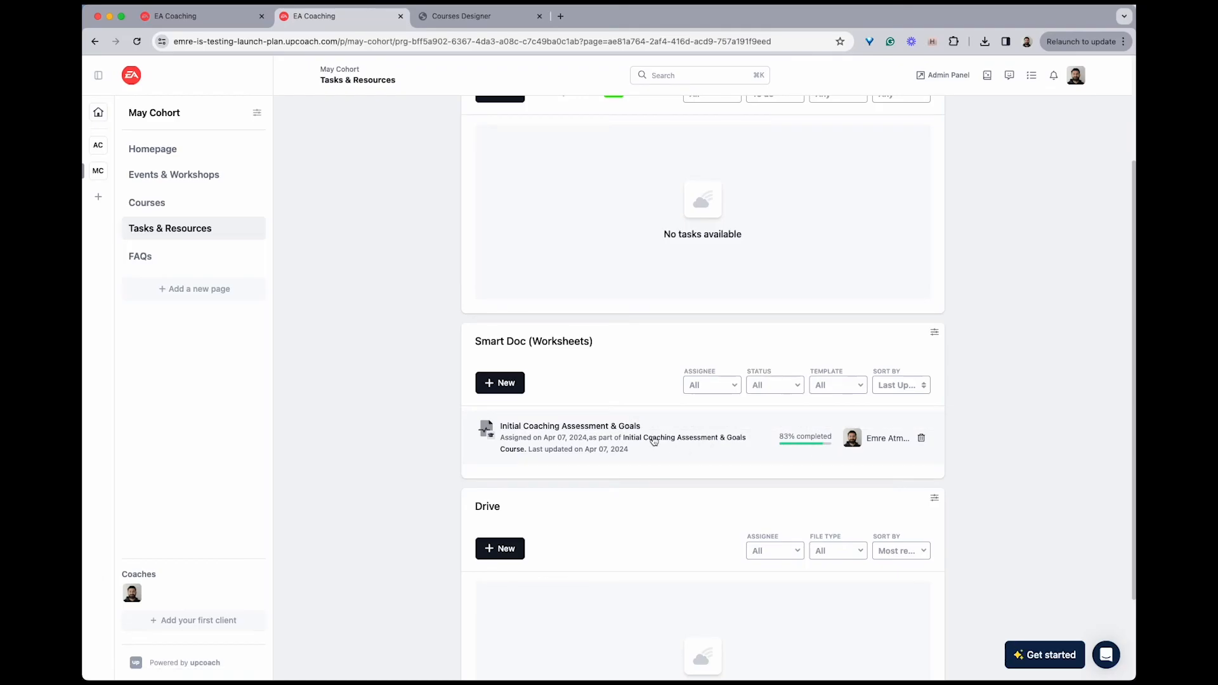
scroll(645, 357, down, 1)
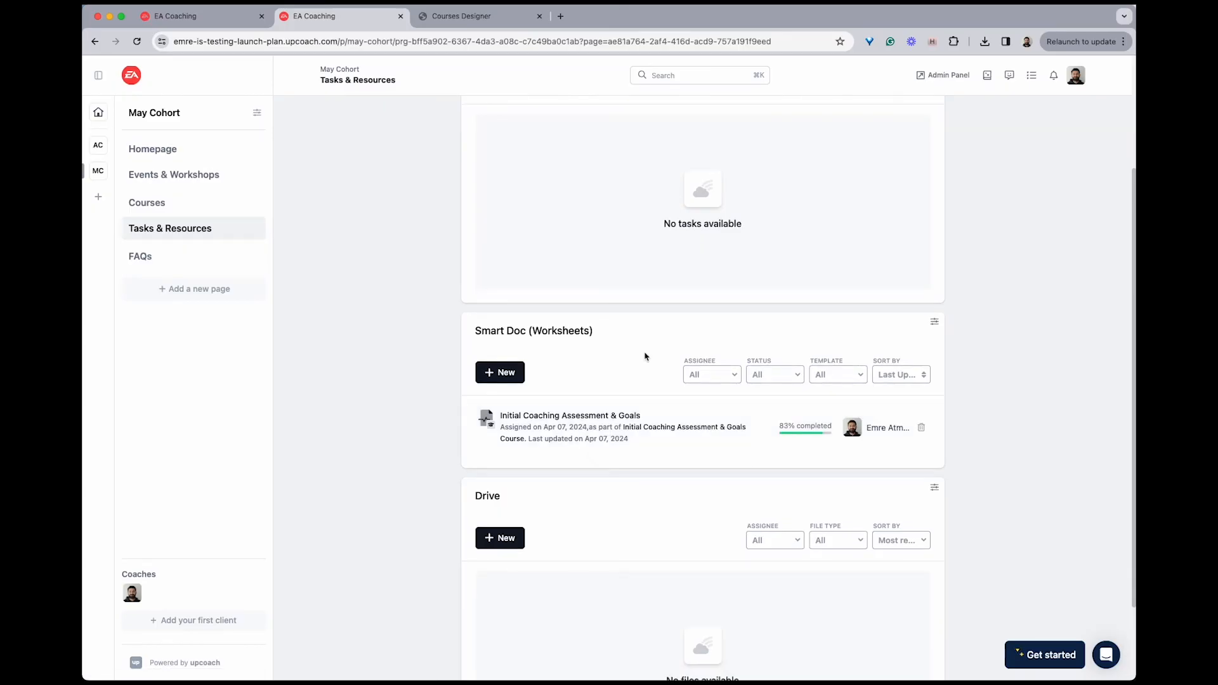
click(607, 416)
scroll(622, 579, down, 4)
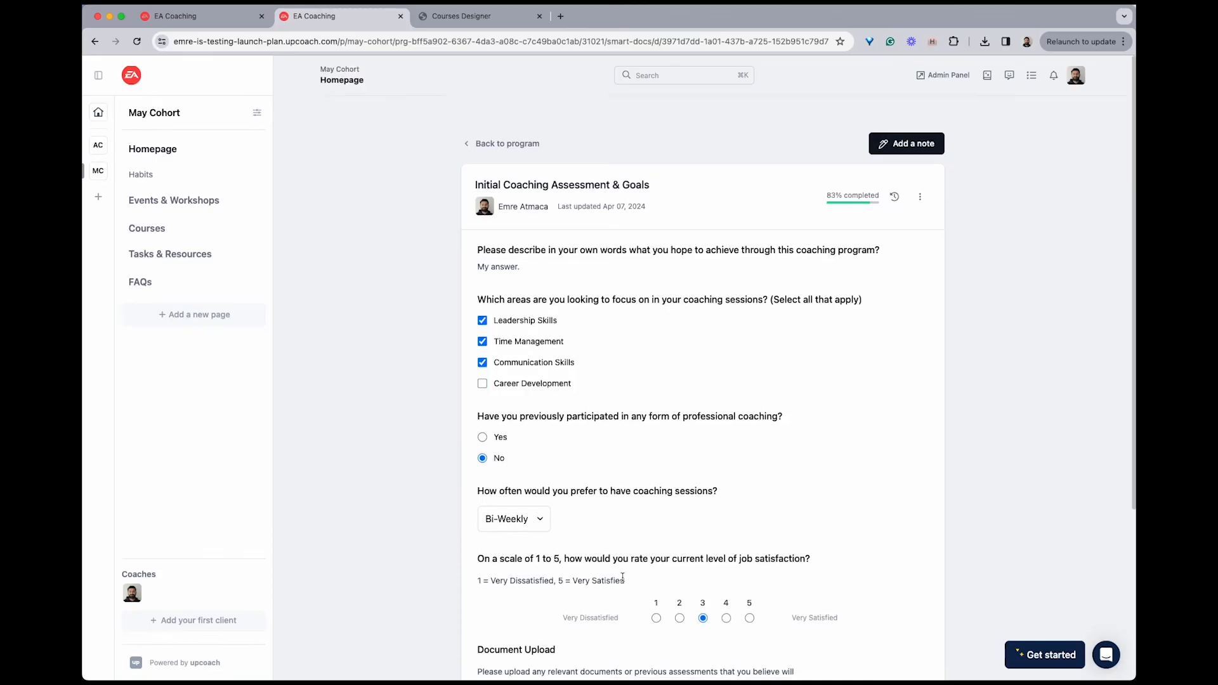
scroll(635, 493, up, 5)
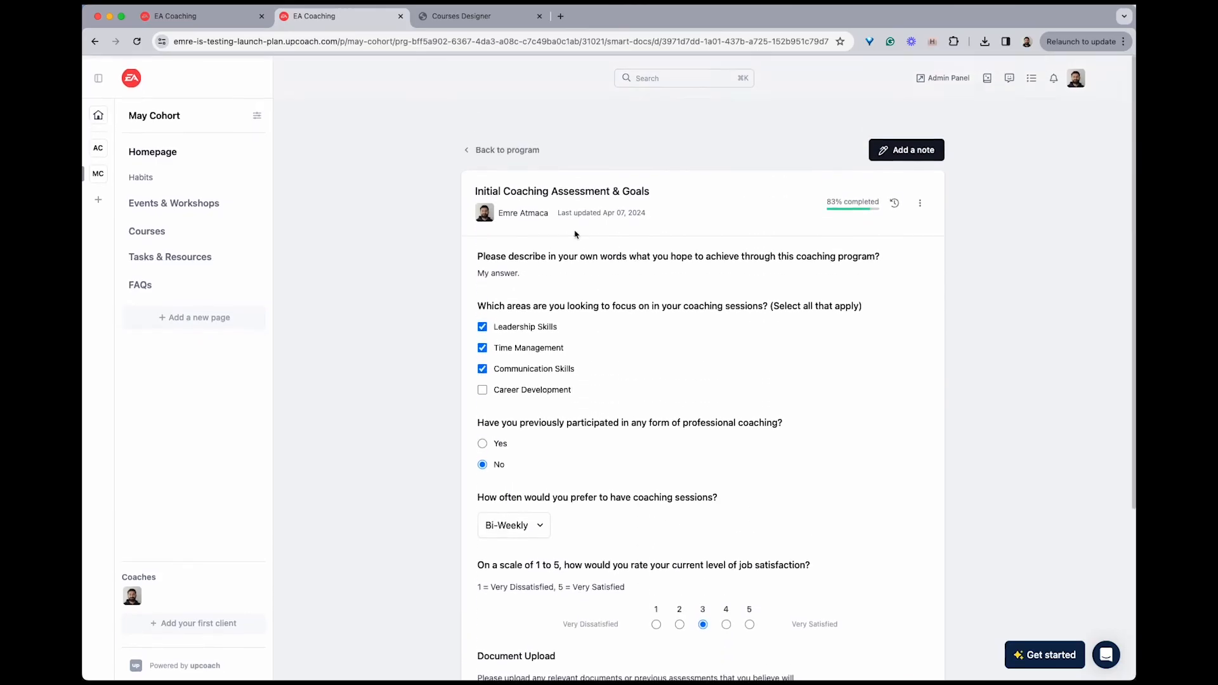
click(515, 150)
Compare the answers inside the course lesson with the worksheet's entry in the Smart Doc list of Tasks & Resources
scroll(646, 340, down, 2)
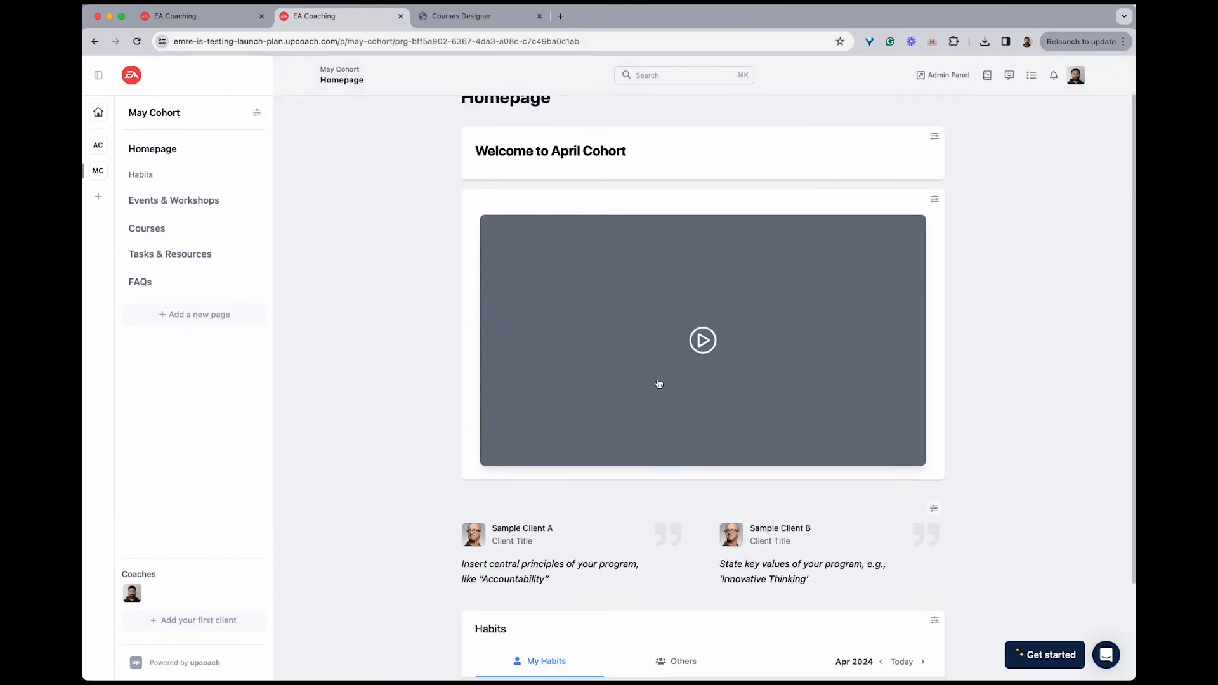
click(198, 240)
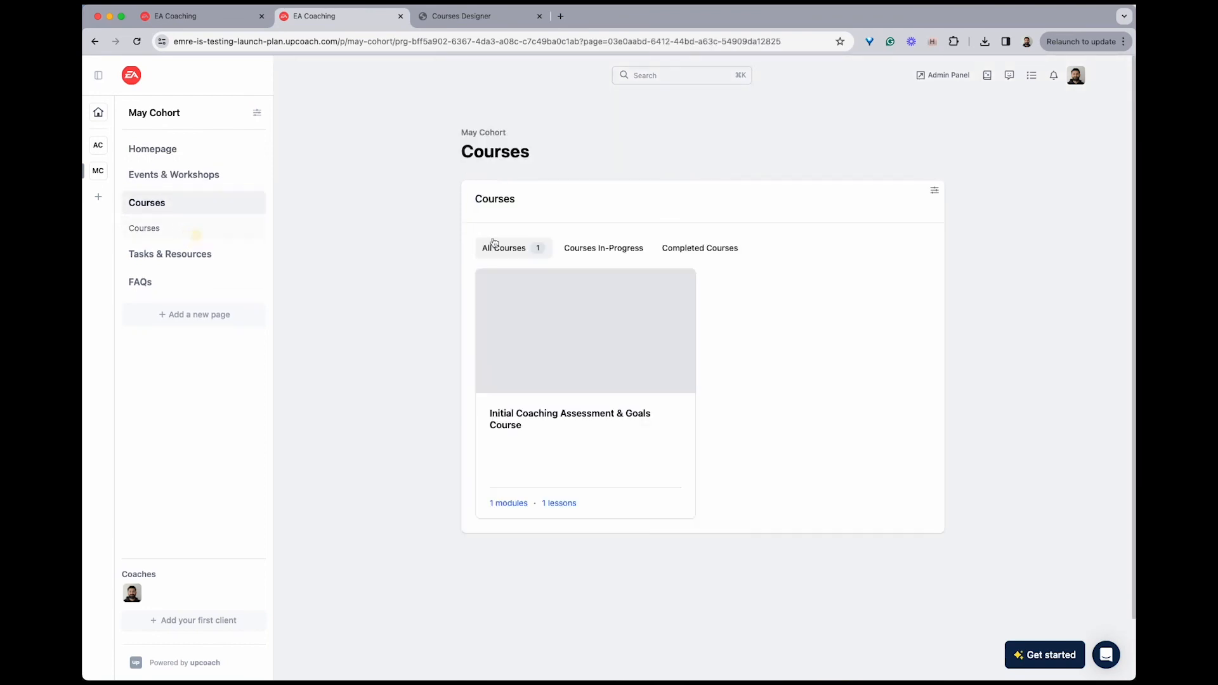
click(583, 419)
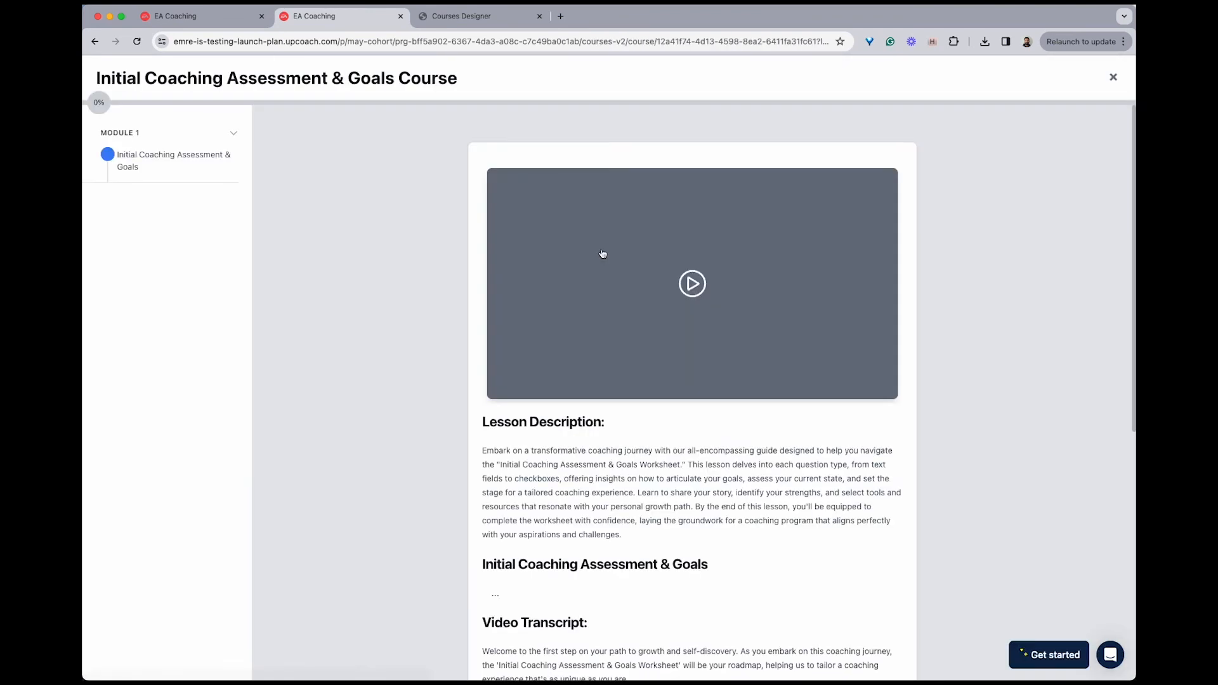
scroll(621, 425, down, 5)
scroll(624, 336, up, 5)
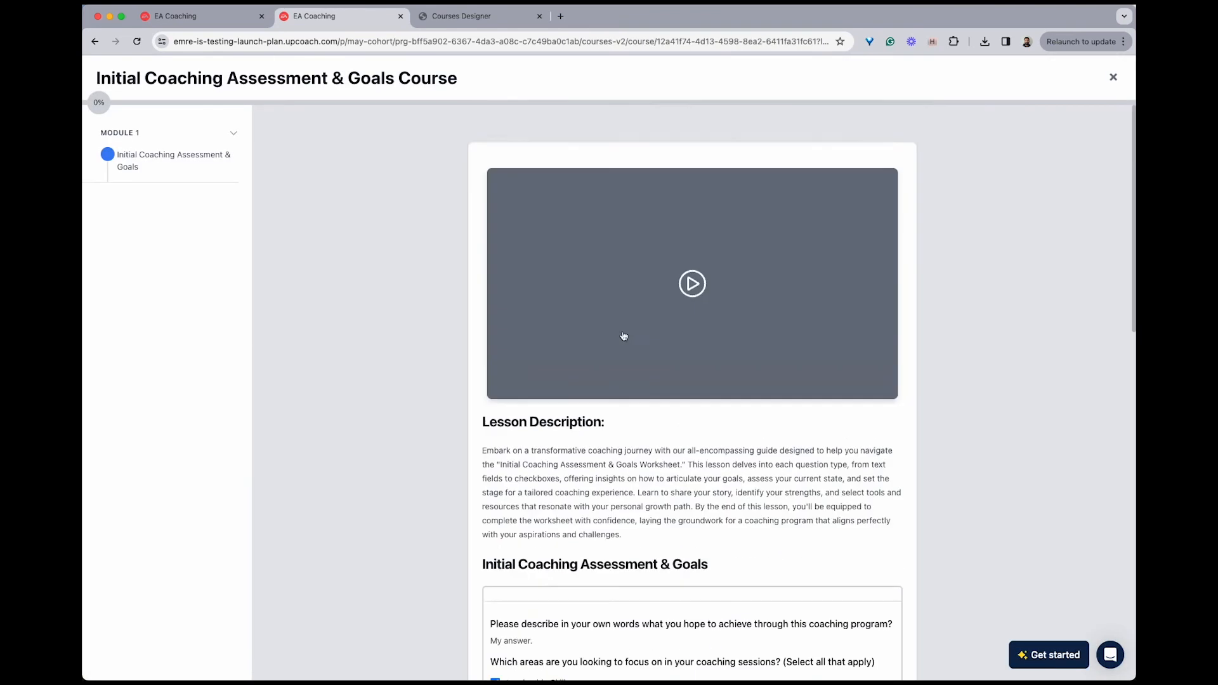
click(1112, 79)
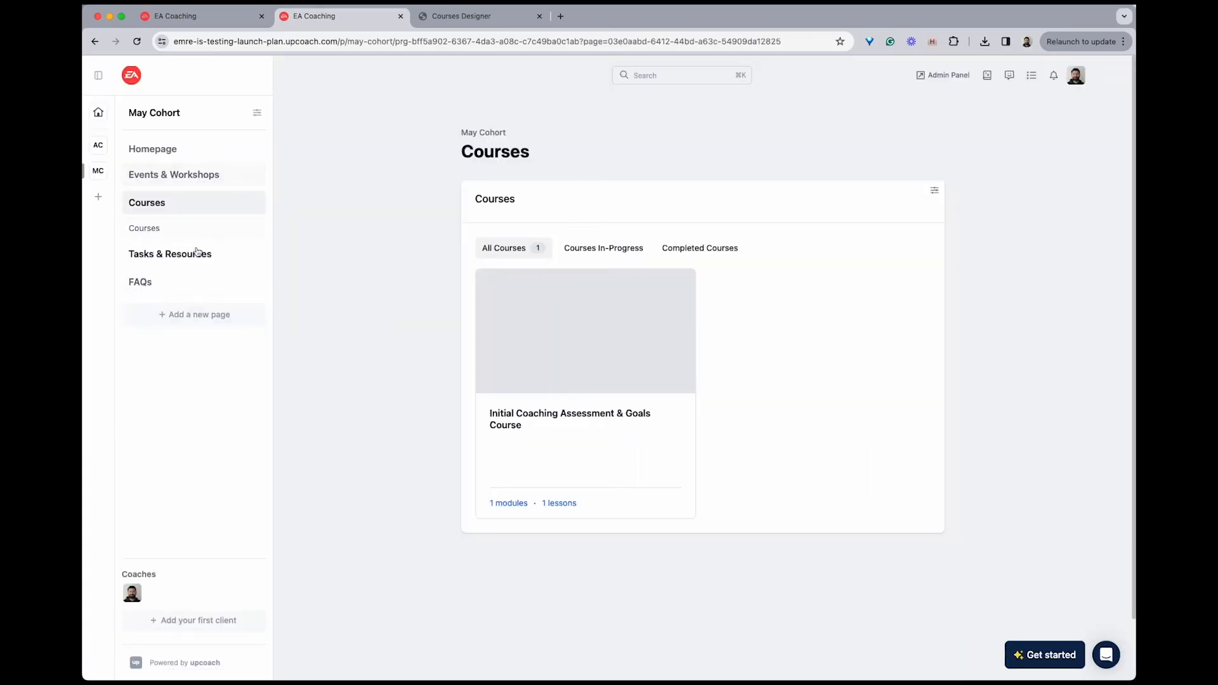
click(170, 254)
scroll(599, 396, down, 2)
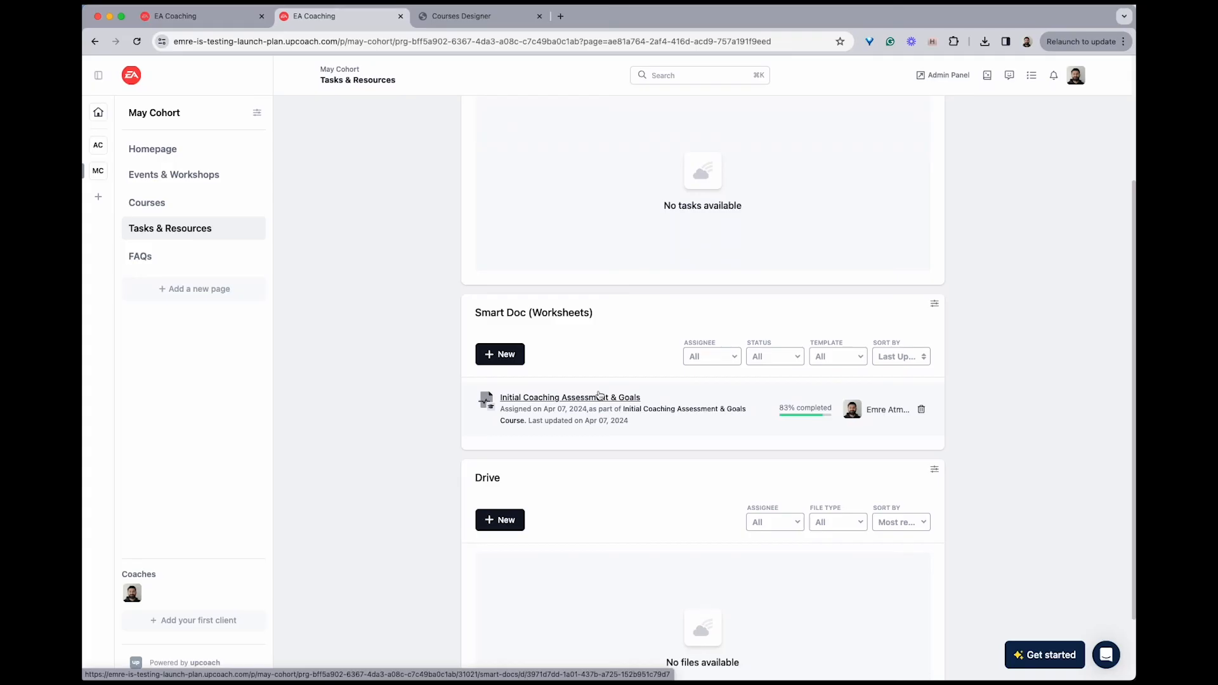